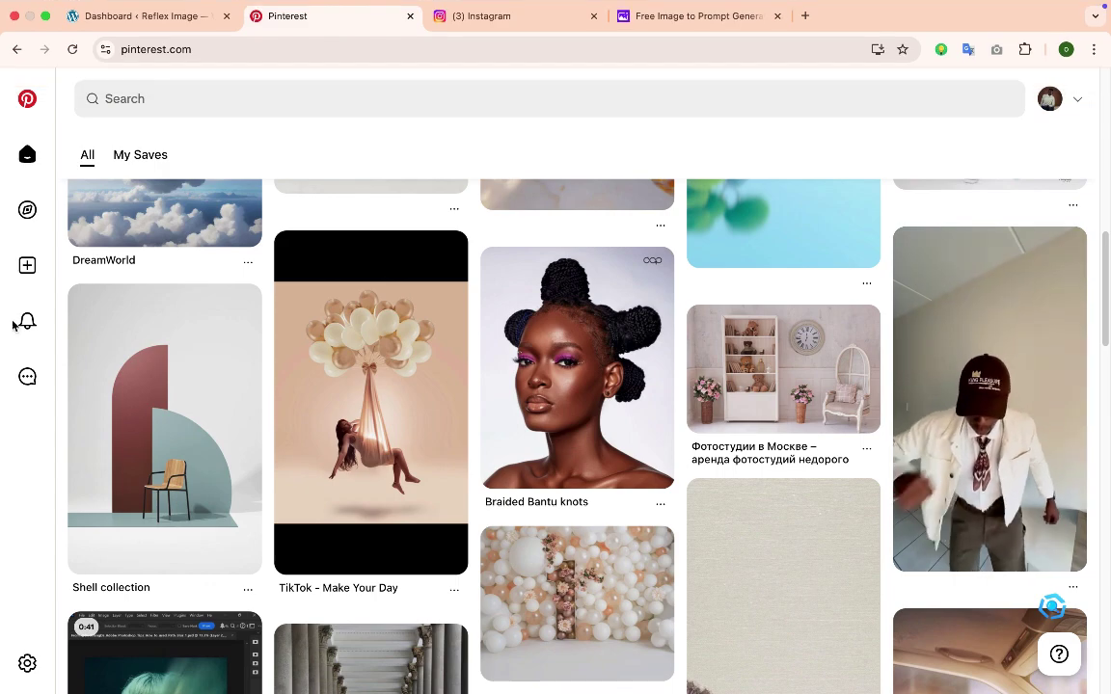
{"action": "scroll", "coordinate": [335, 347], "scroll_direction": "down", "scroll_amount": 1}
{"action": "scroll", "coordinate": [332, 352], "scroll_direction": "up", "scroll_amount": 3}
{"action": "scroll", "coordinate": [332, 352], "scroll_direction": "up", "scroll_amount": 10}
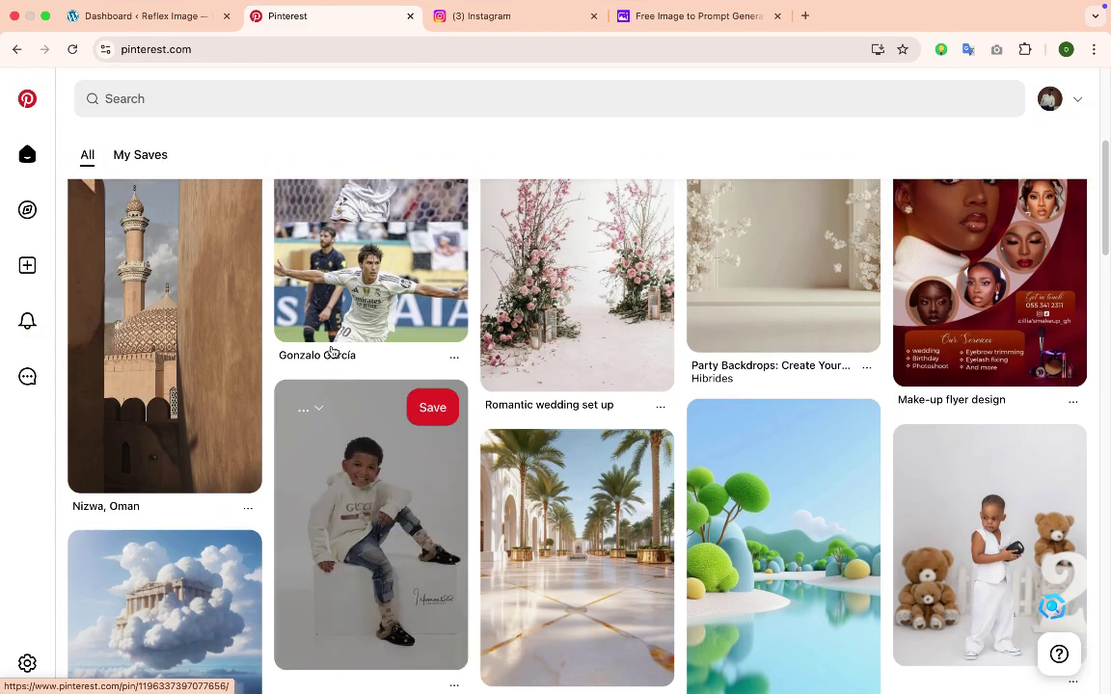
{"action": "scroll", "coordinate": [332, 352], "scroll_direction": "down", "scroll_amount": 10}
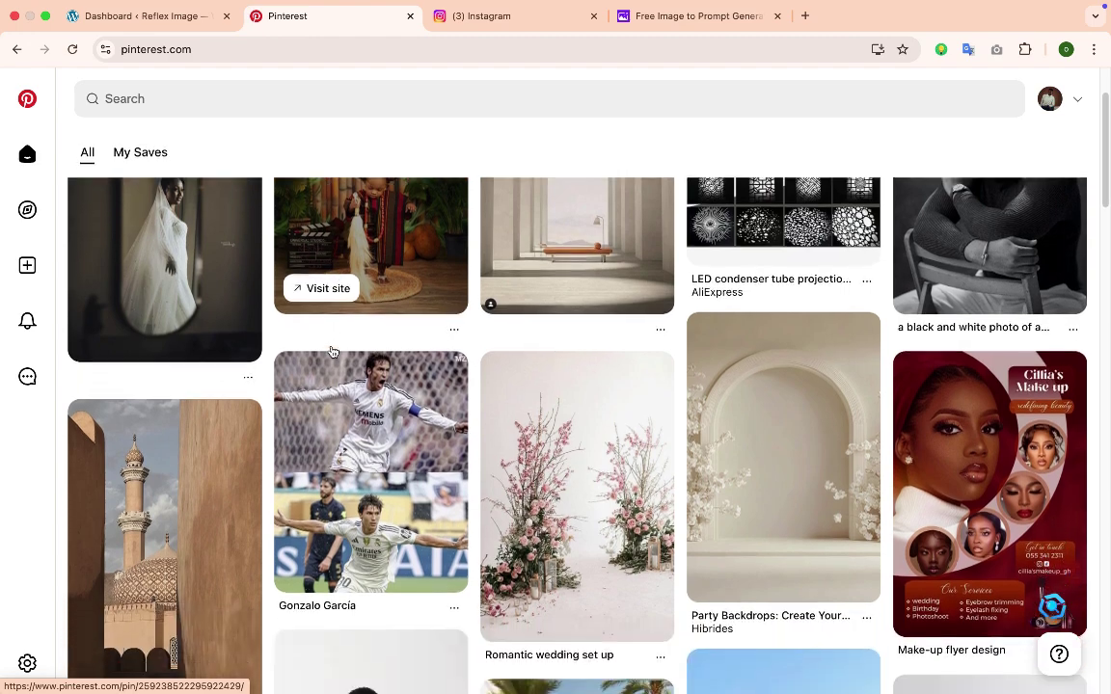
{"action": "scroll", "coordinate": [331, 352], "scroll_direction": "down", "scroll_amount": 6}
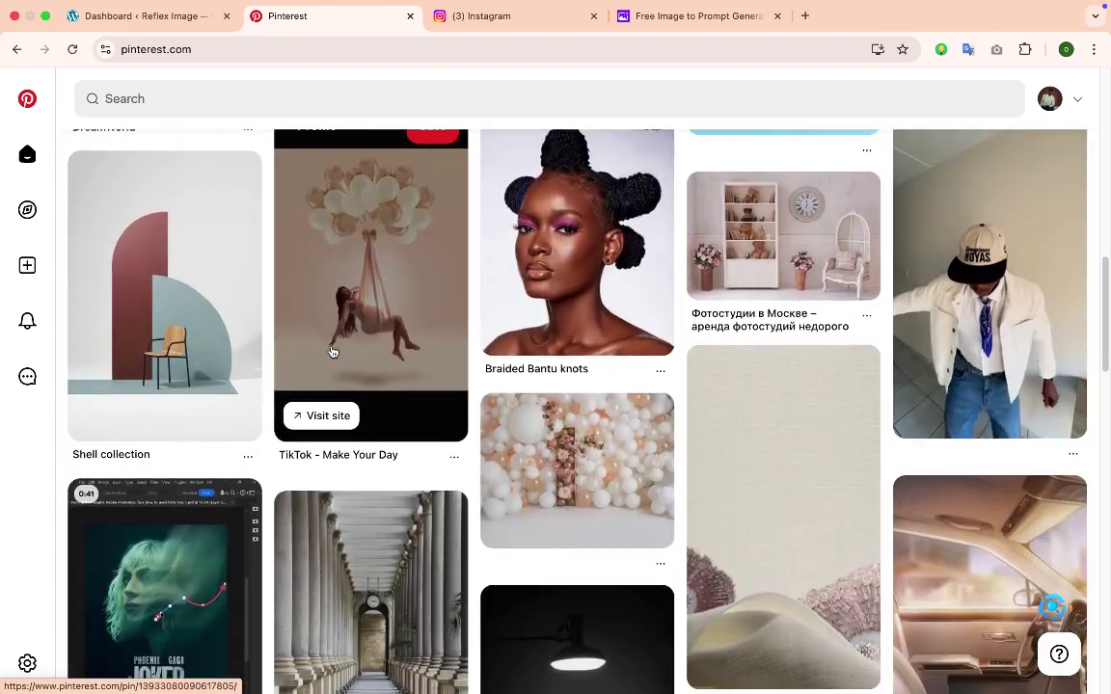
{"action": "scroll", "coordinate": [332, 352], "scroll_direction": "down", "scroll_amount": 2}
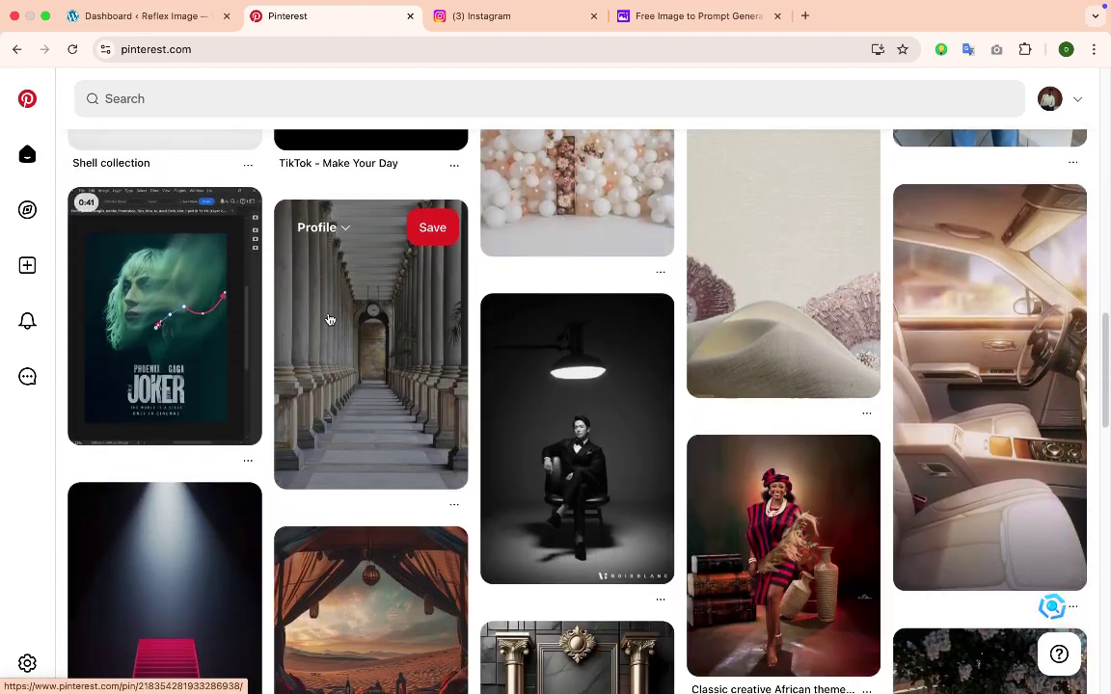
Step: Search for pins matching "maternity background"
{"action": "left_click", "coordinate": [308, 96]}
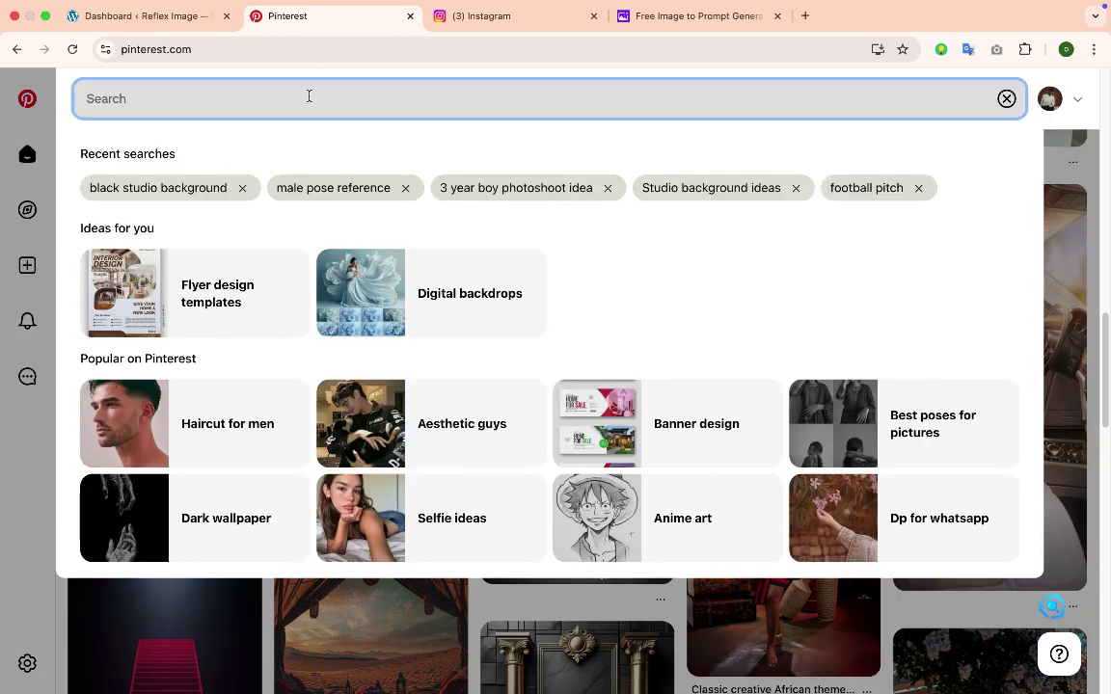
{"action": "type", "text": "mater"}
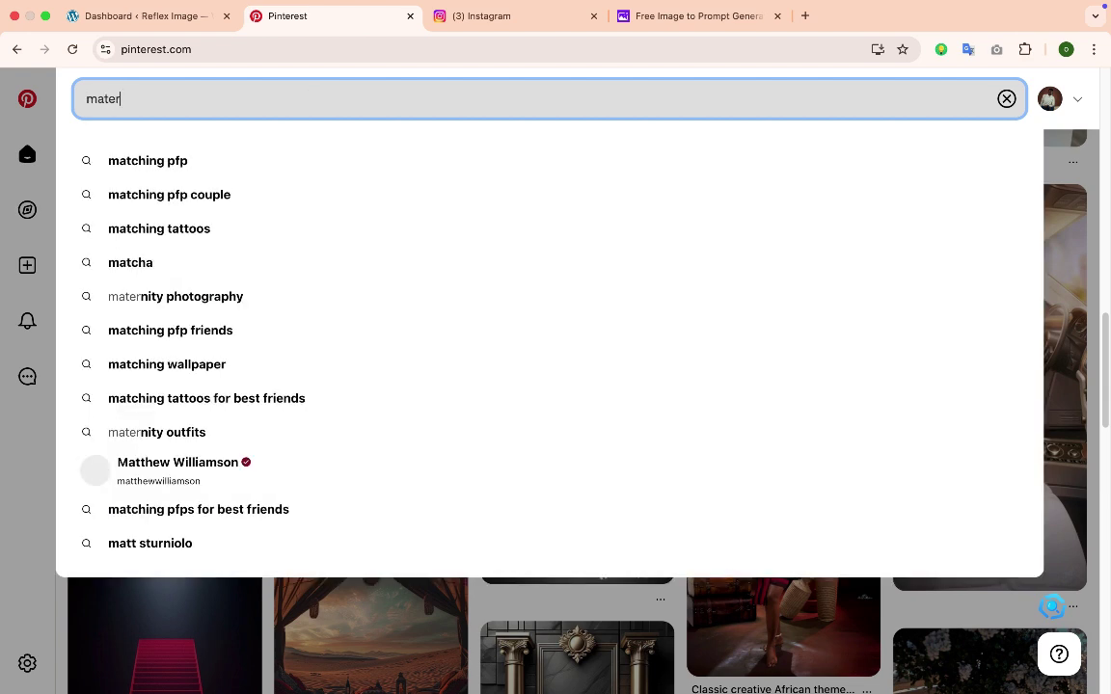
{"action": "type", "text": "nity backgro"}
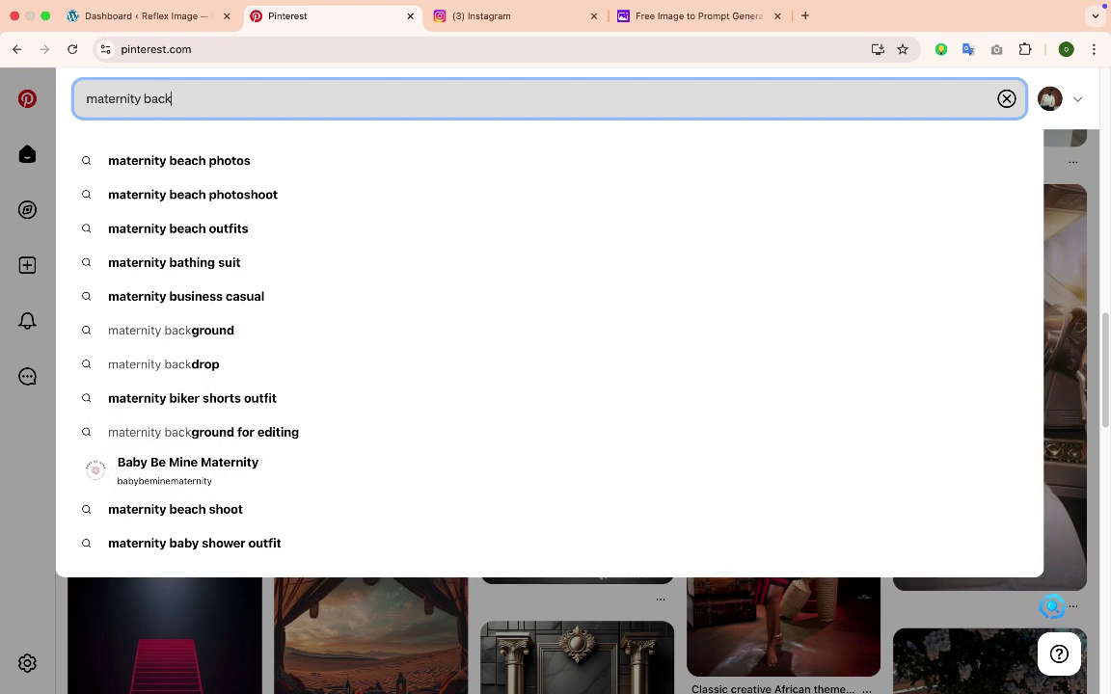
{"action": "type", "text": "und"}
{"action": "key", "text": "Return"}
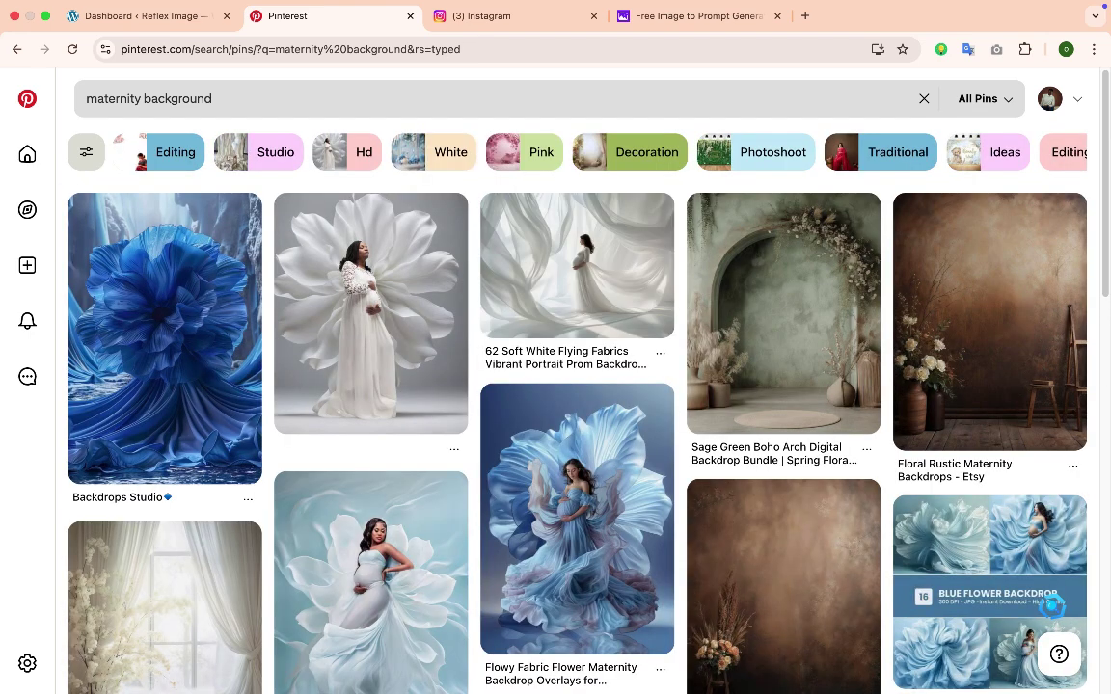
Step: Open the blue fabric flower backdrop pin, look through its related images and return to the maternity background results
{"action": "mouse_move", "coordinate": [430, 312]}
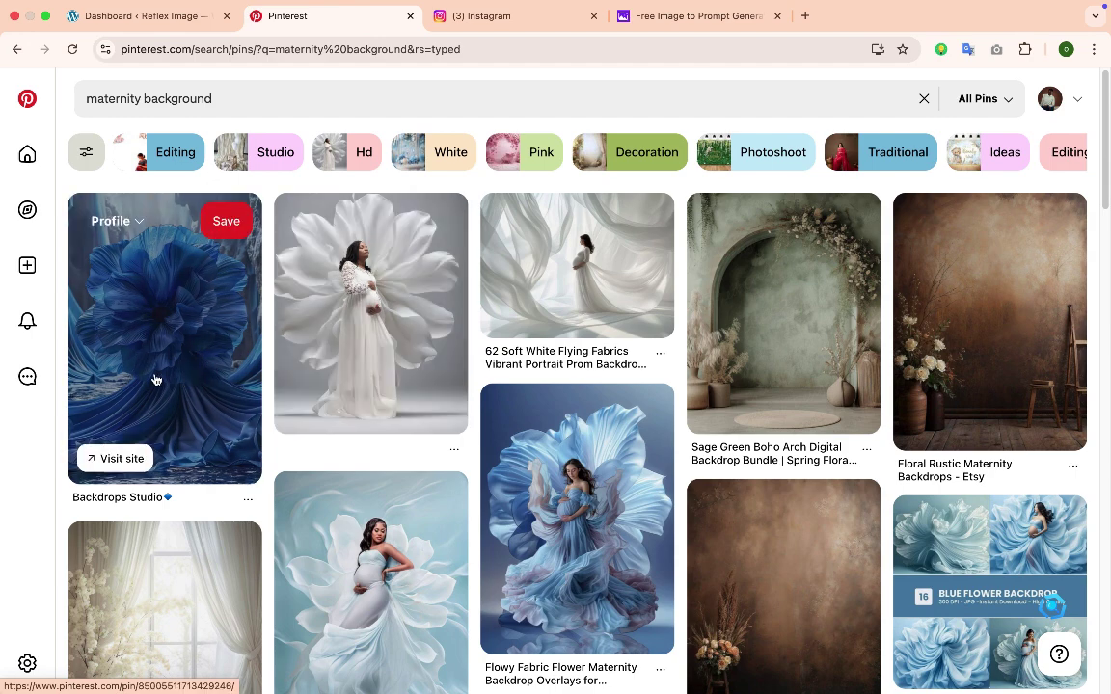
{"action": "left_click", "coordinate": [155, 380]}
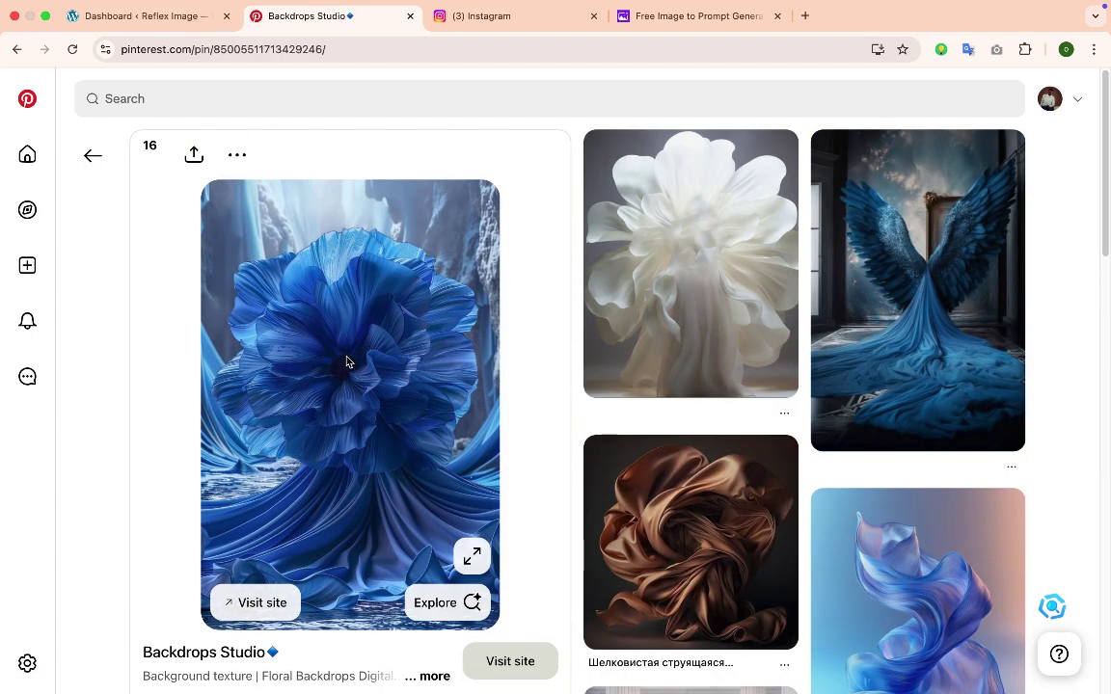
{"action": "scroll", "coordinate": [713, 427], "scroll_direction": "down", "scroll_amount": 2}
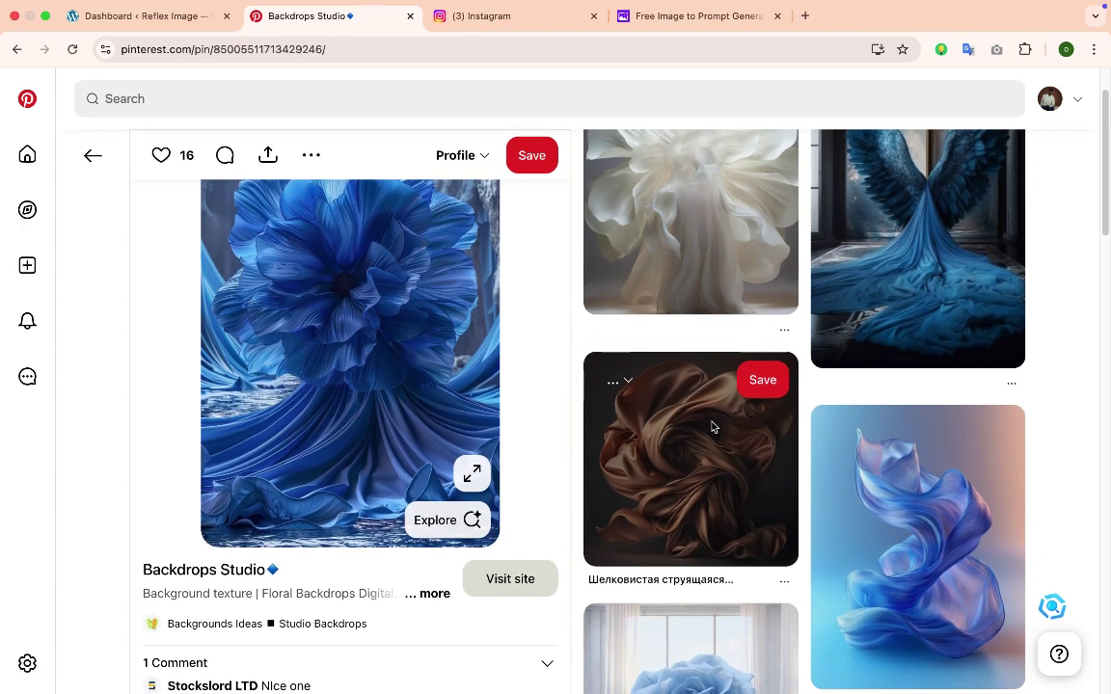
{"action": "scroll", "coordinate": [819, 366], "scroll_direction": "up", "scroll_amount": 1}
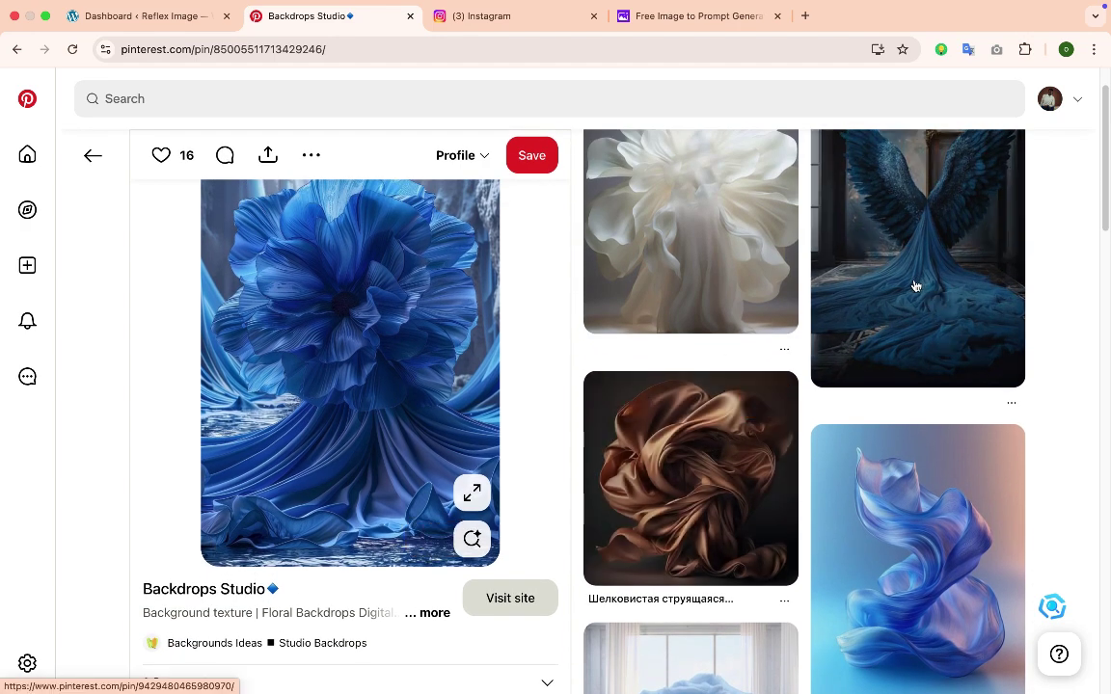
{"action": "scroll", "coordinate": [915, 285], "scroll_direction": "down", "scroll_amount": 5}
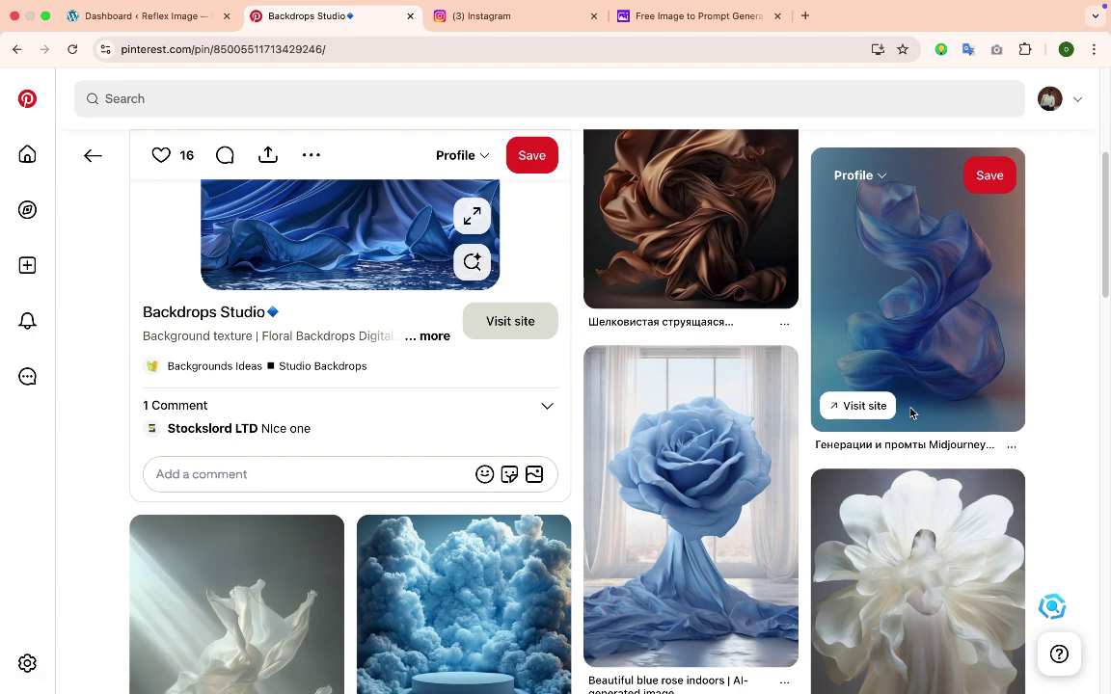
{"action": "scroll", "coordinate": [910, 412], "scroll_direction": "down", "scroll_amount": 3}
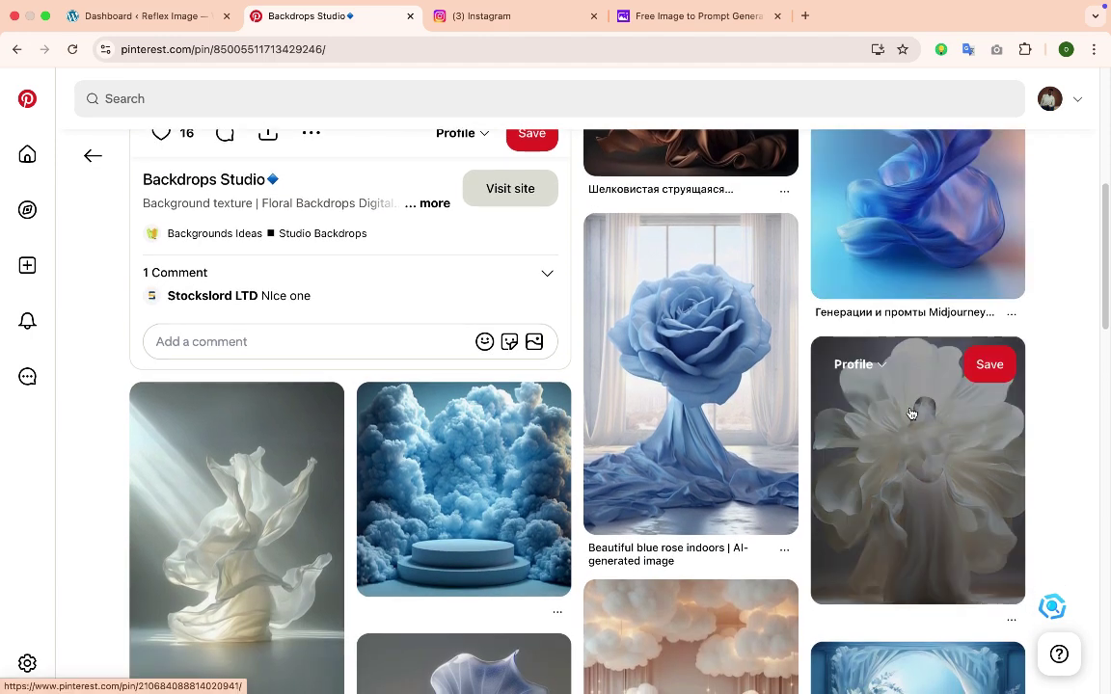
{"action": "scroll", "coordinate": [910, 413], "scroll_direction": "down", "scroll_amount": 5}
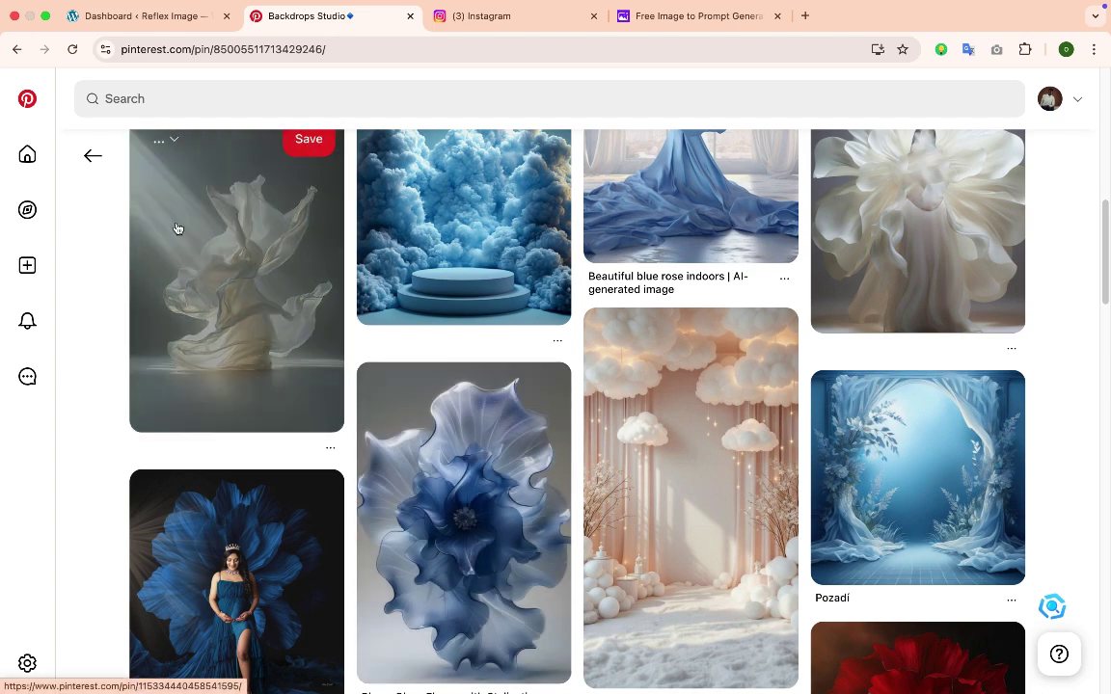
{"action": "left_click", "coordinate": [93, 160]}
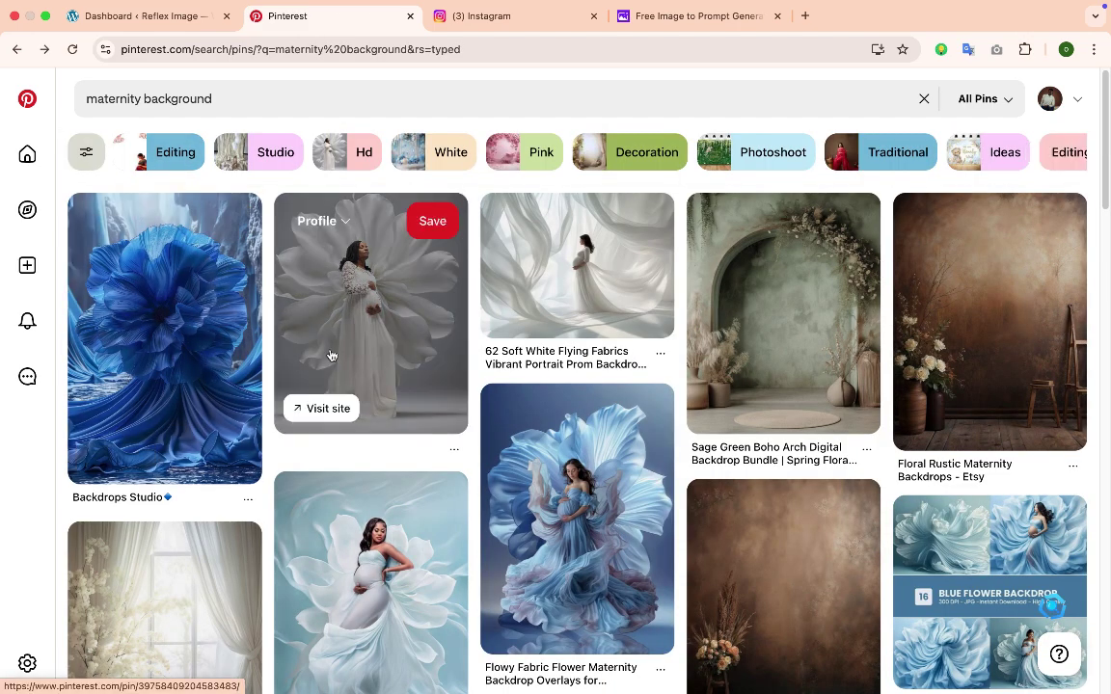
Step: Browse the maternity background results for backdrop ideas, examining the floral, fabric and interior designs
{"action": "scroll", "coordinate": [483, 369], "scroll_direction": "down", "scroll_amount": 5}
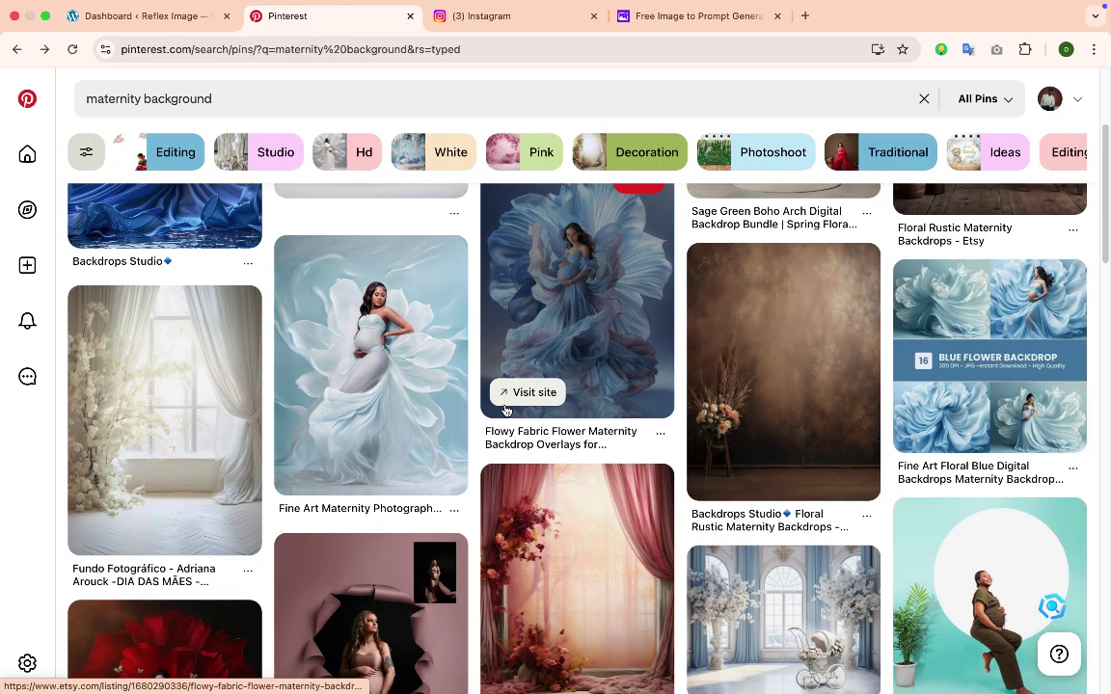
{"action": "scroll", "coordinate": [505, 412], "scroll_direction": "down", "scroll_amount": 3}
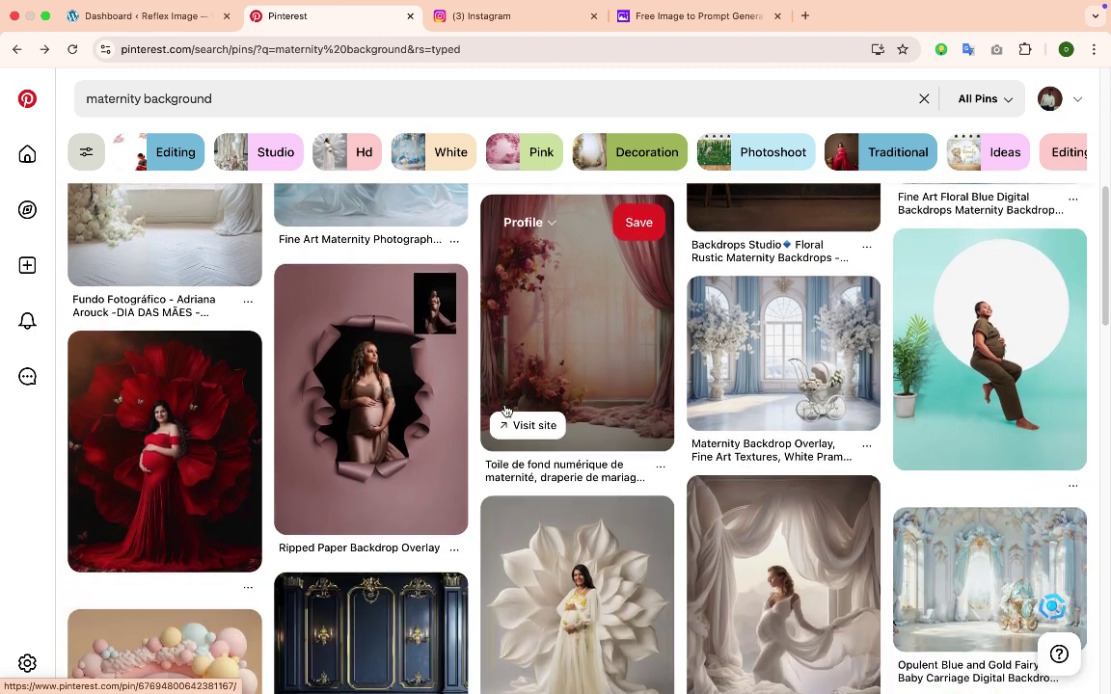
{"action": "scroll", "coordinate": [505, 410], "scroll_direction": "down", "scroll_amount": 1}
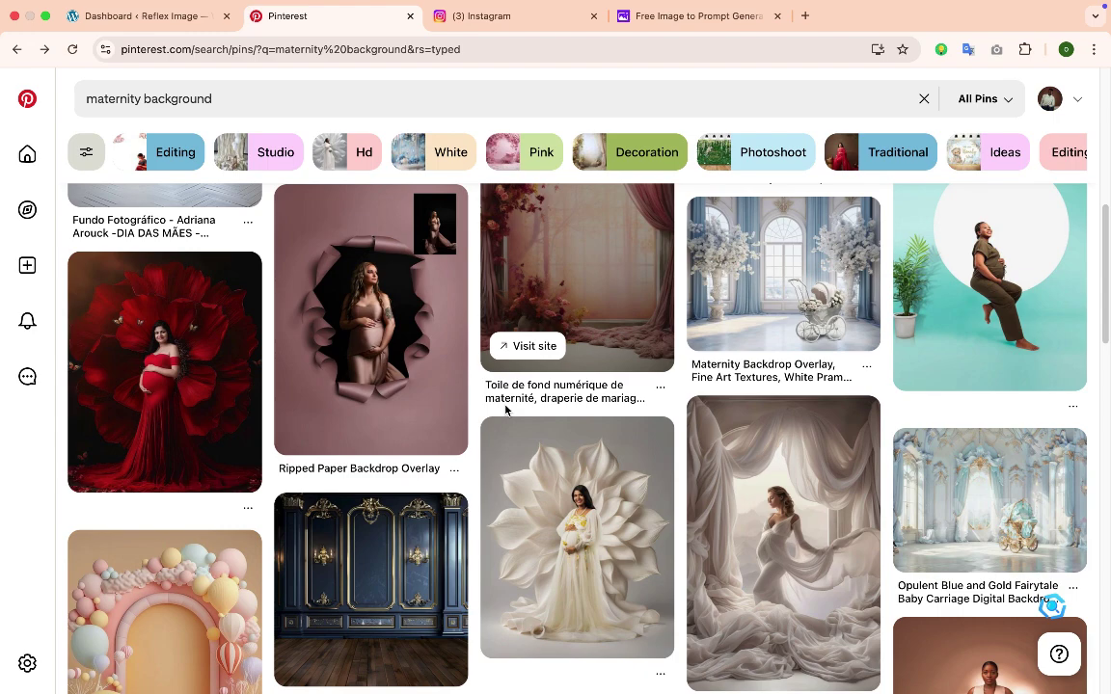
{"action": "scroll", "coordinate": [505, 411], "scroll_direction": "down", "scroll_amount": 6}
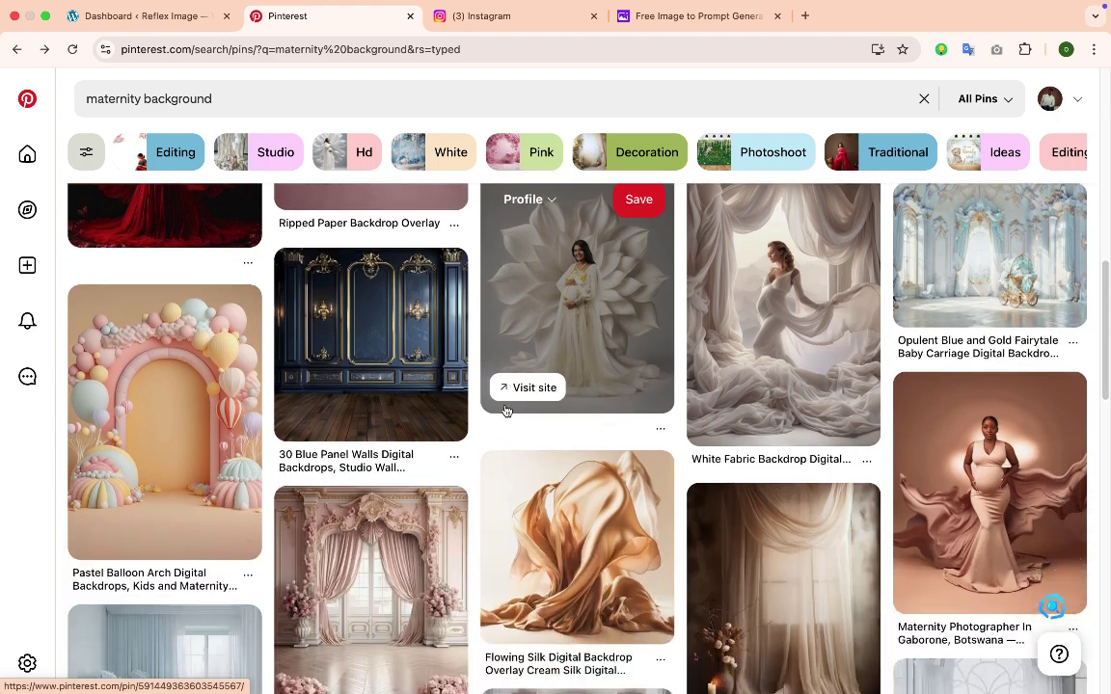
{"action": "scroll", "coordinate": [506, 410], "scroll_direction": "down", "scroll_amount": 4}
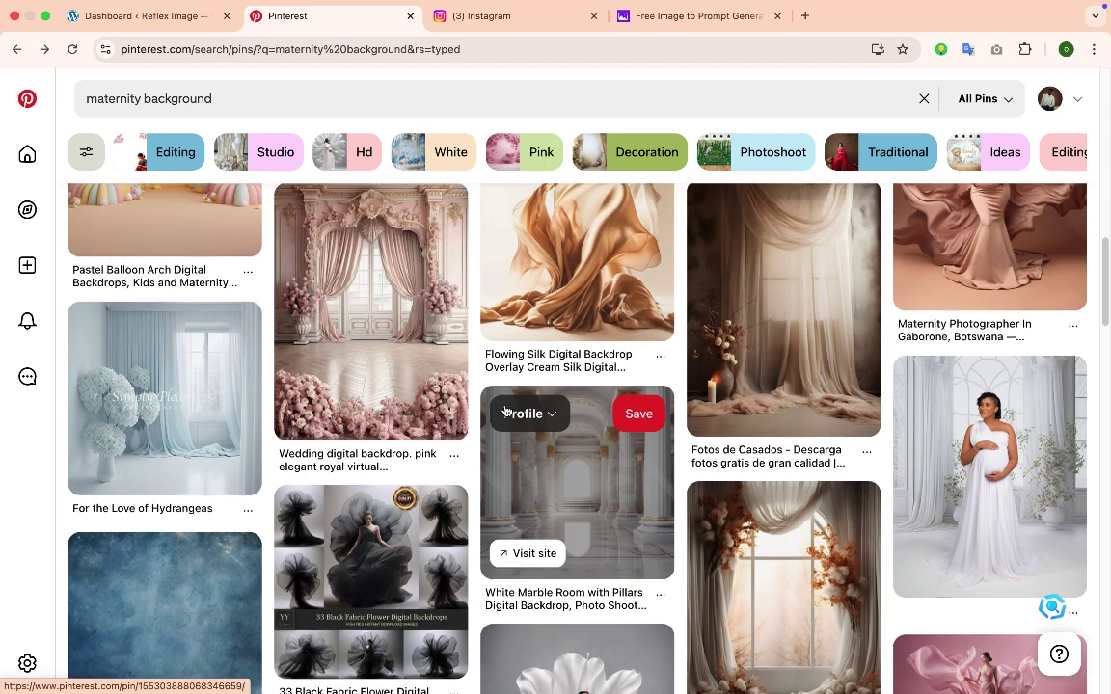
{"action": "scroll", "coordinate": [505, 411], "scroll_direction": "up", "scroll_amount": 1}
{"action": "scroll", "coordinate": [506, 413], "scroll_direction": "down", "scroll_amount": 1}
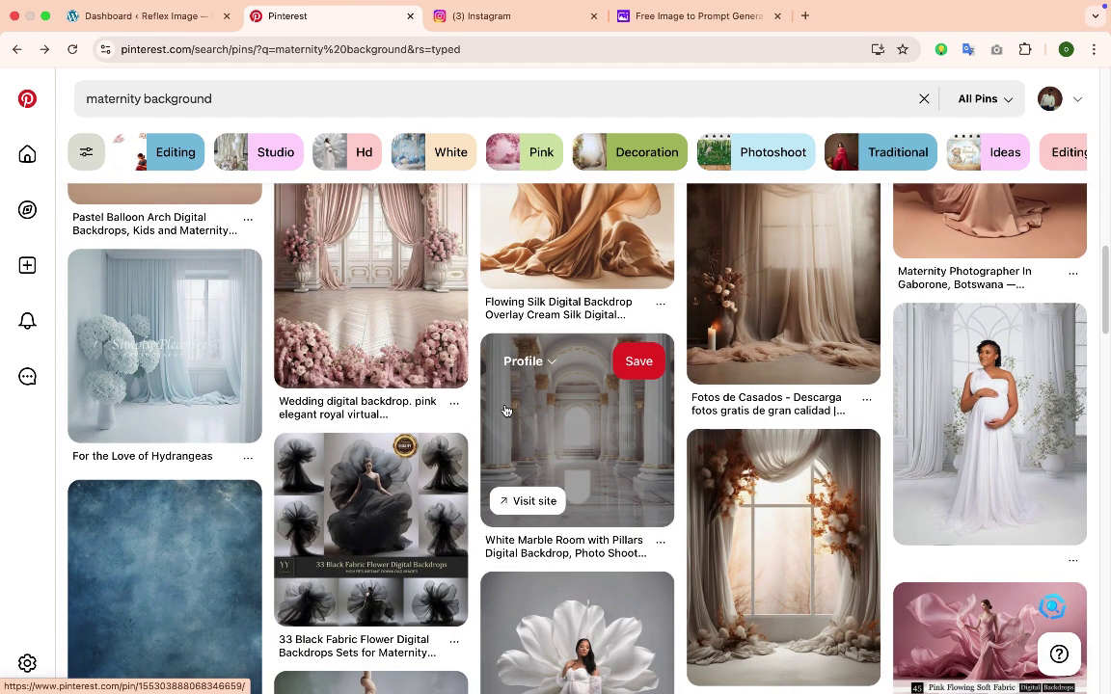
{"action": "scroll", "coordinate": [505, 411], "scroll_direction": "down", "scroll_amount": 2}
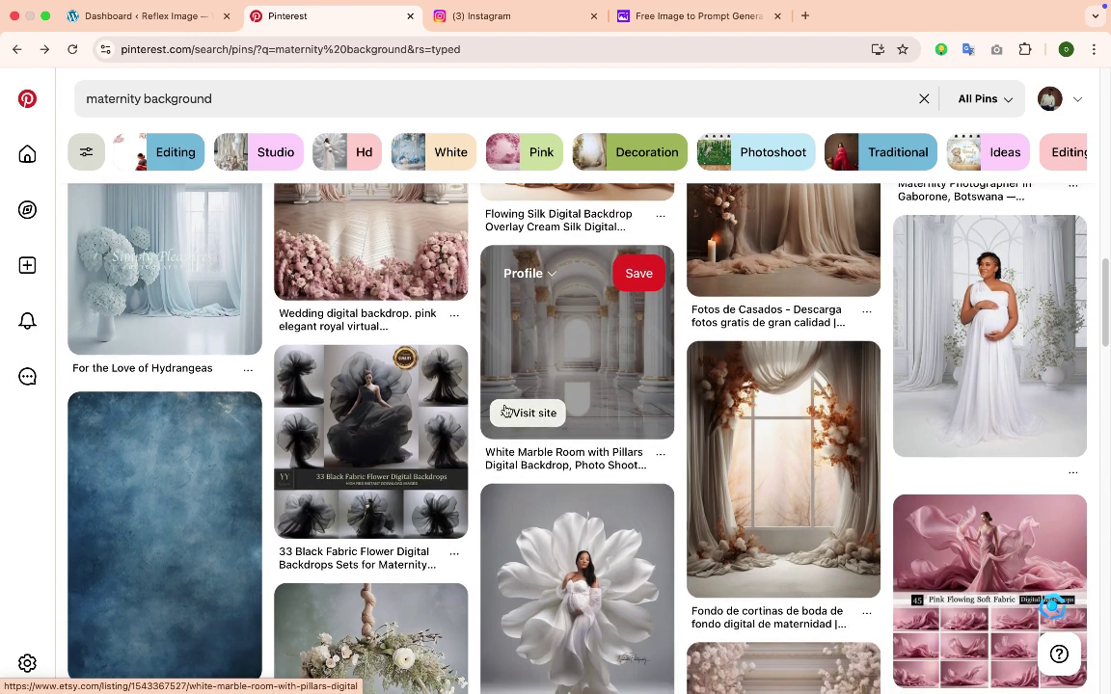
{"action": "scroll", "coordinate": [505, 410], "scroll_direction": "down", "scroll_amount": 2}
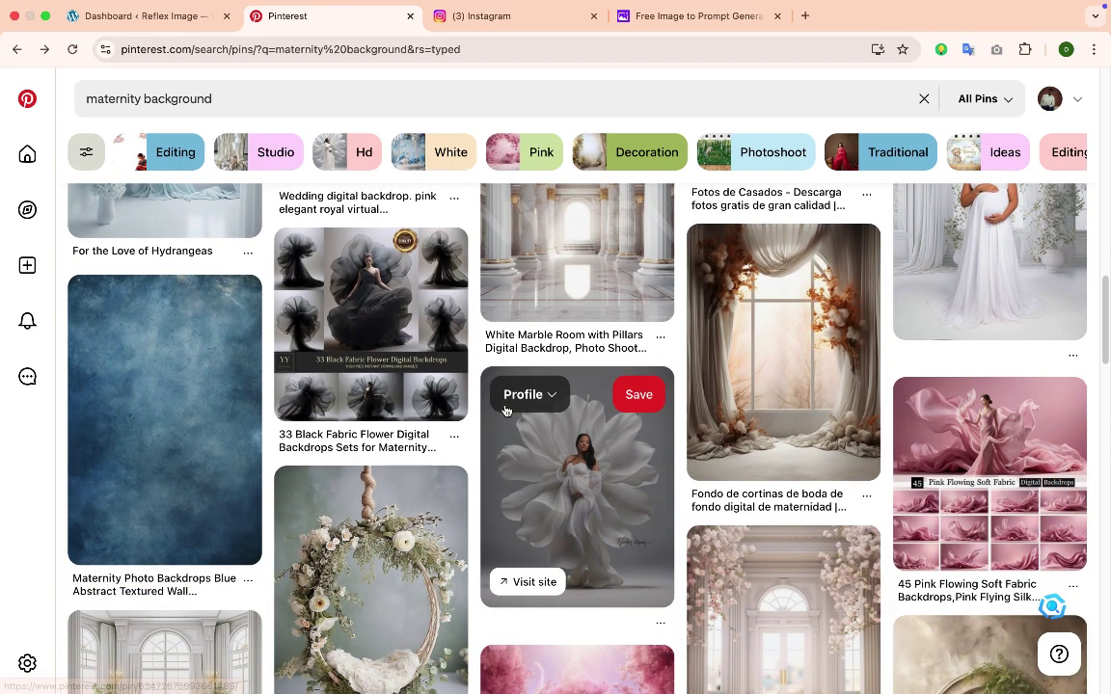
{"action": "scroll", "coordinate": [505, 411], "scroll_direction": "down", "scroll_amount": 4}
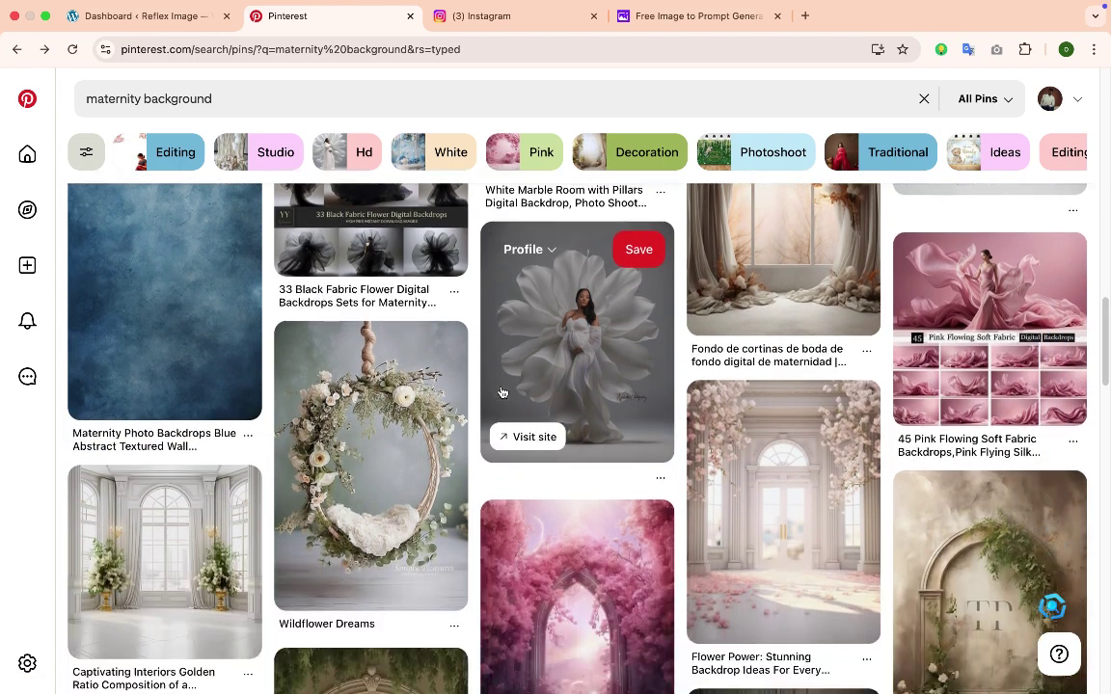
Step: Change the search to "baby background" and run it
{"action": "left_click", "coordinate": [143, 100]}
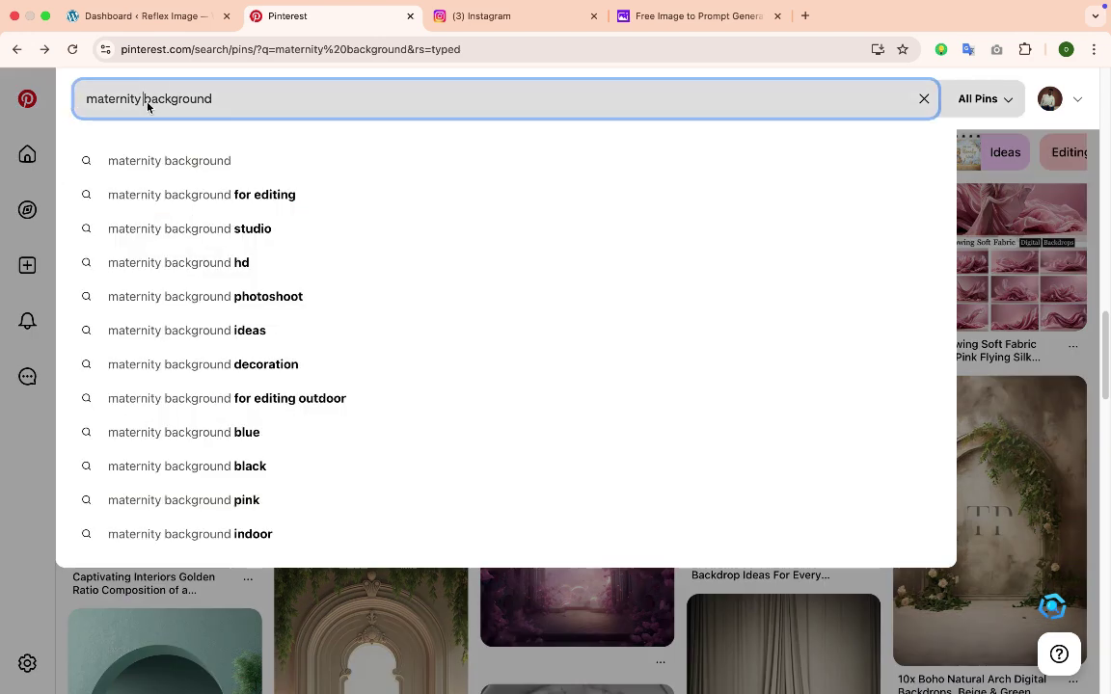
{"action": "key", "text": "BackSpace"}
{"action": "key", "text": "BackSpace"}
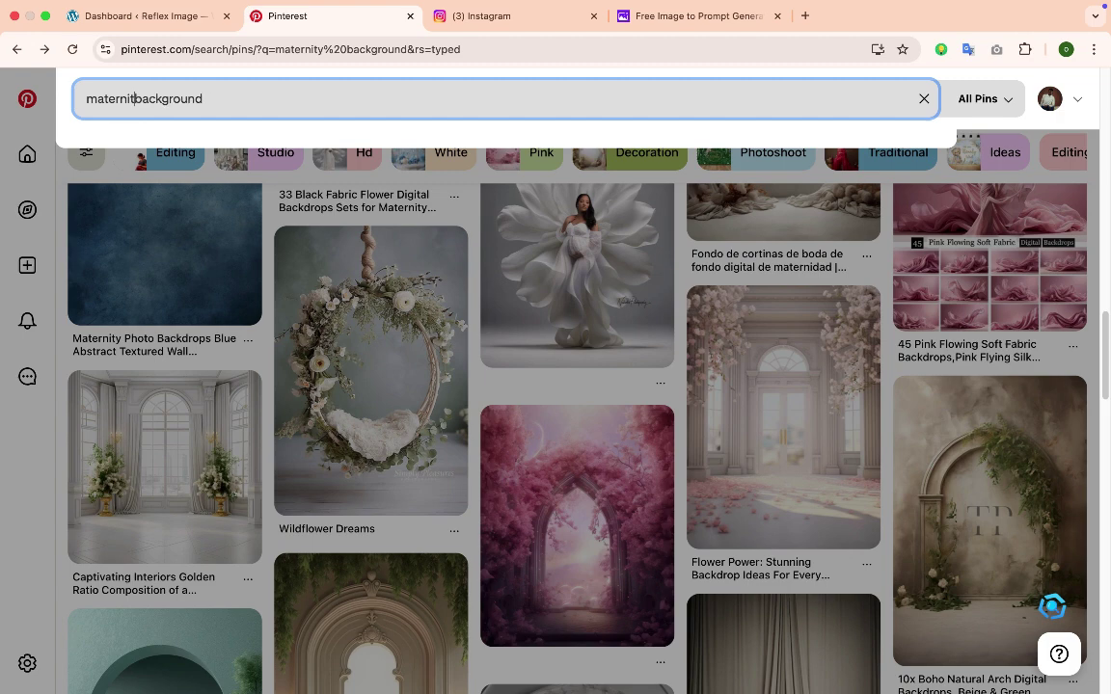
{"action": "key", "text": "BackSpace"}
{"action": "key", "text": "BackSpace"}
{"action": "type", "text": "babt"}
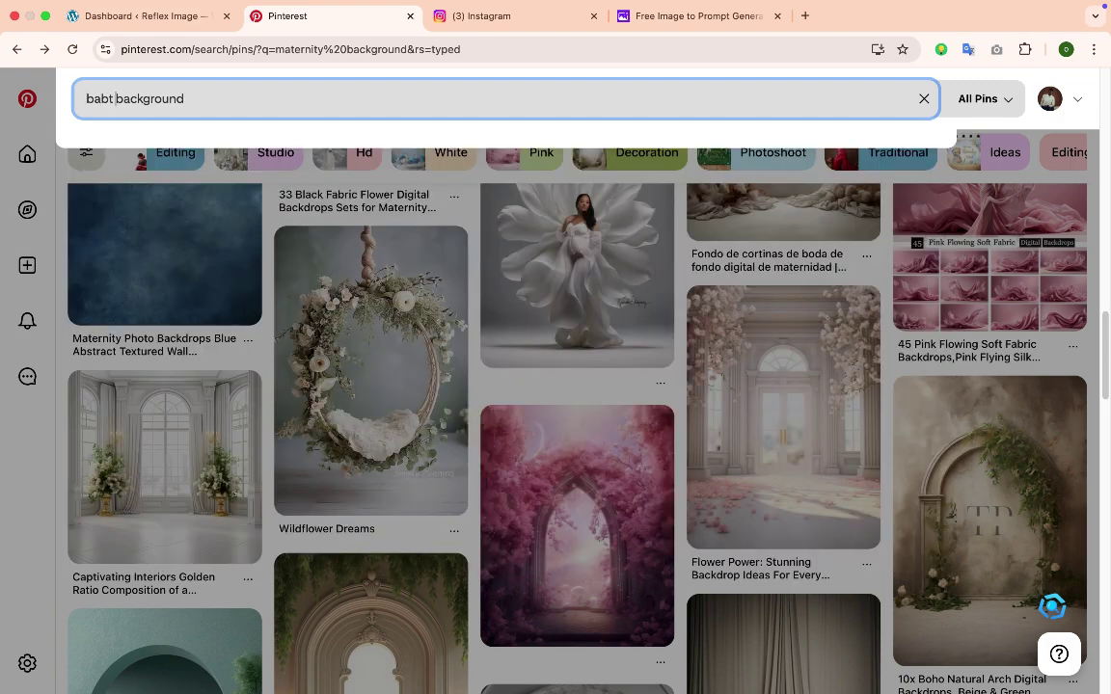
{"action": "key", "text": "Return"}
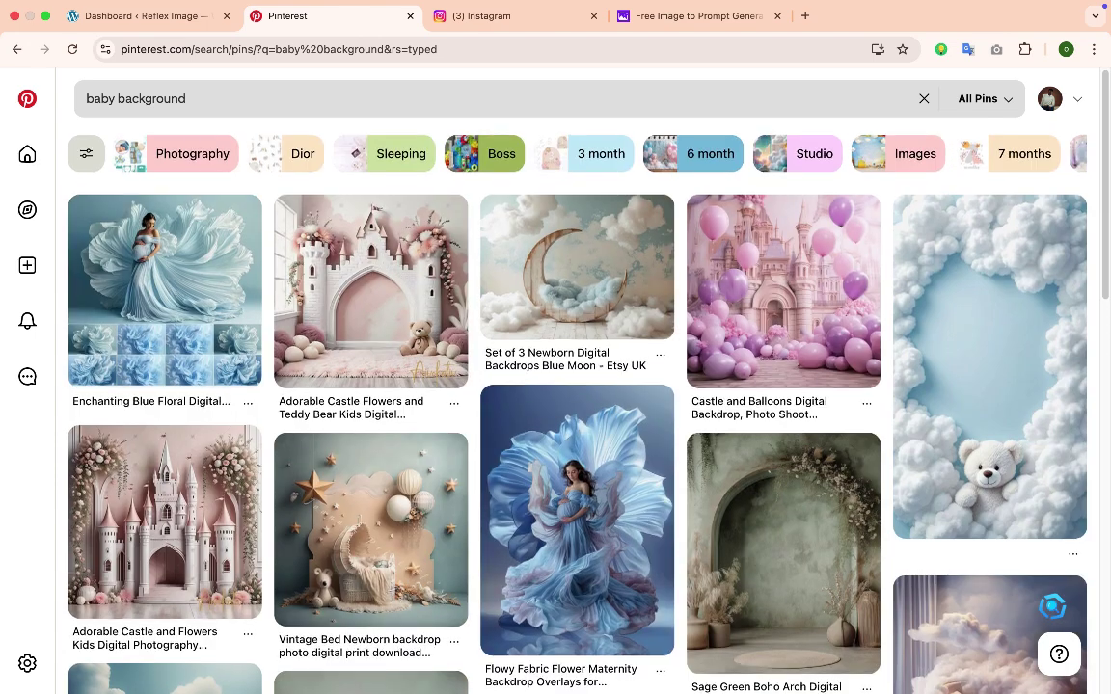
Step: Browse the baby background results for backdrop ideas such as newborn, birthday and balloon scenes
{"action": "scroll", "coordinate": [576, 405], "scroll_direction": "down", "scroll_amount": 2}
{"action": "scroll", "coordinate": [1051, 605], "scroll_direction": "down", "scroll_amount": 6}
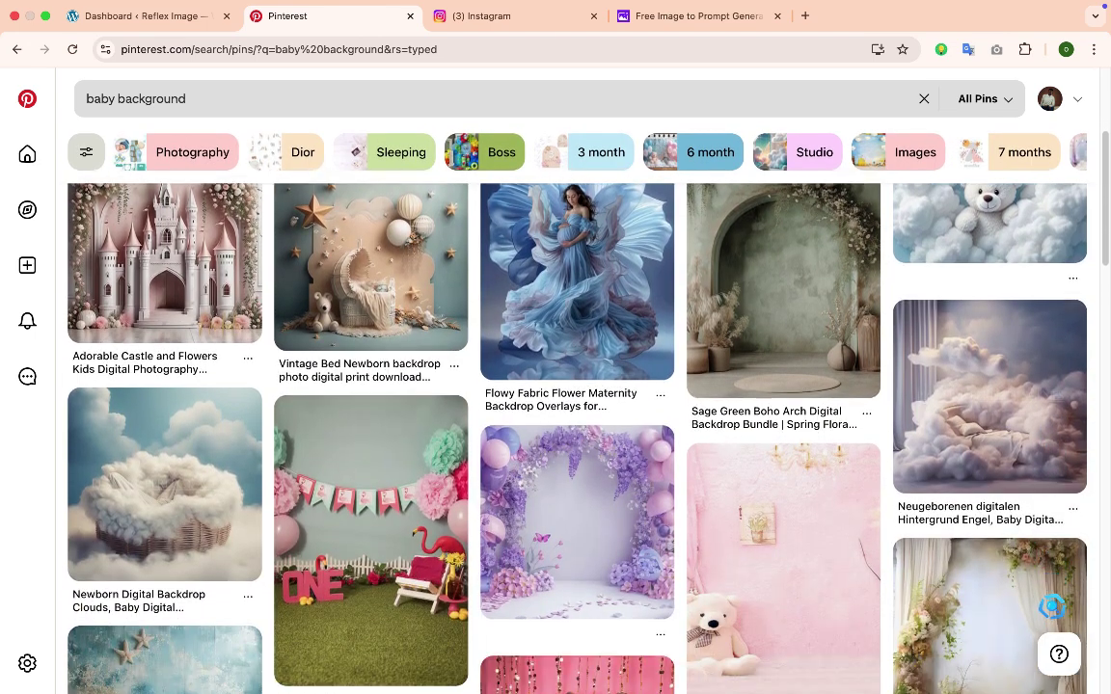
{"action": "scroll", "coordinate": [1051, 606], "scroll_direction": "down", "scroll_amount": 1}
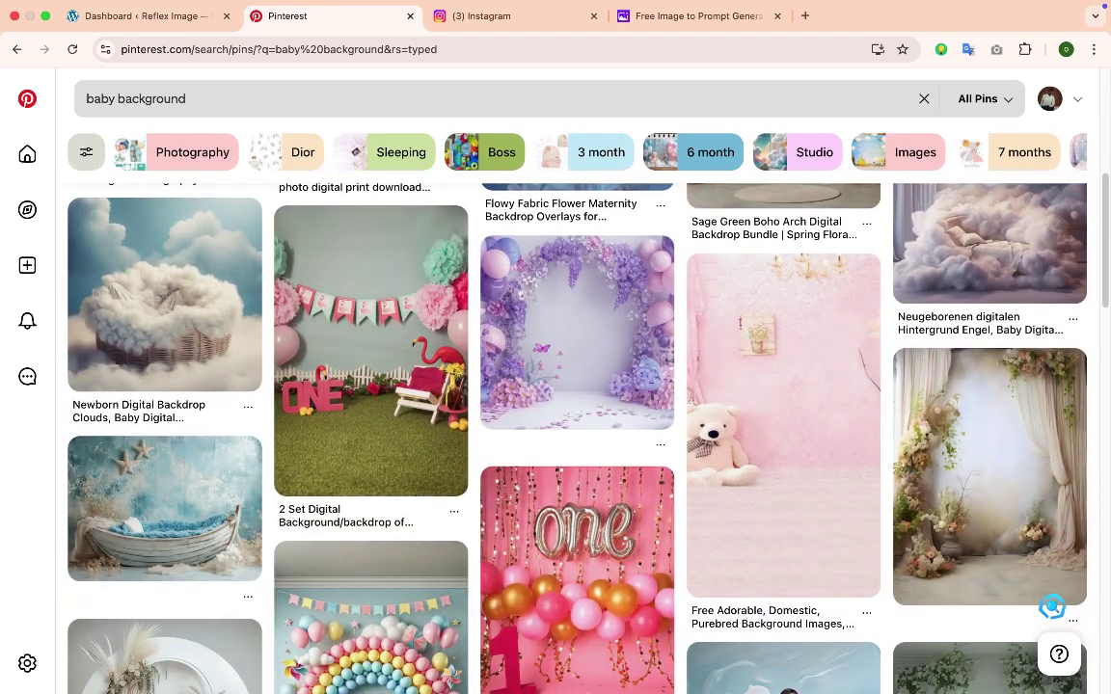
{"action": "scroll", "coordinate": [1051, 606], "scroll_direction": "down", "scroll_amount": 6}
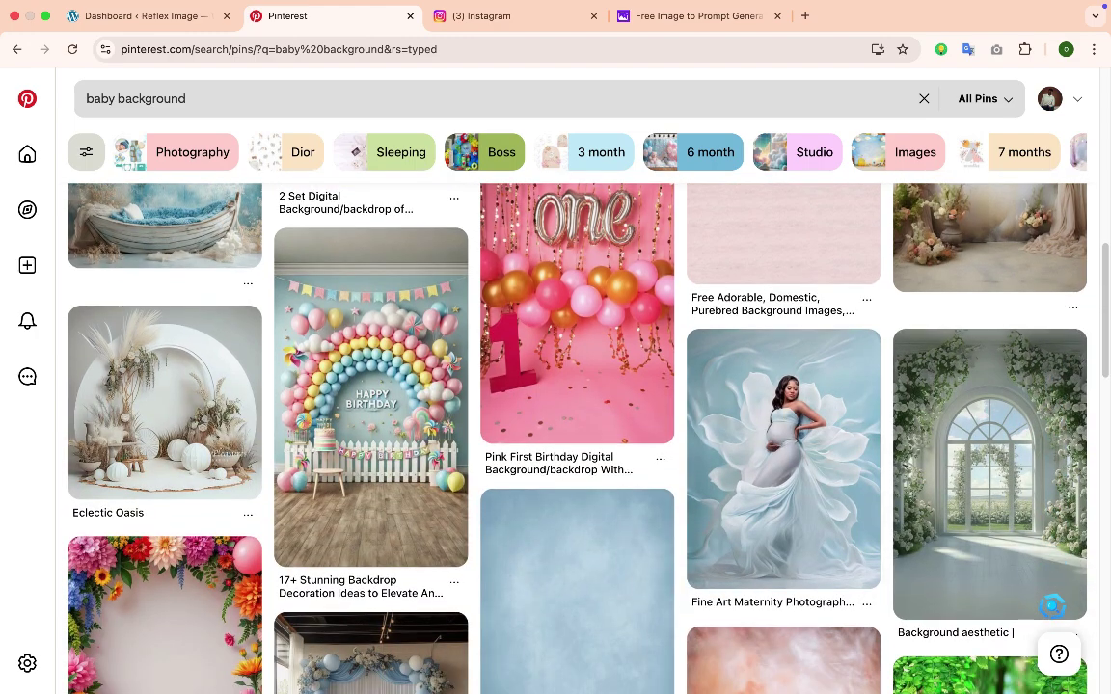
{"action": "scroll", "coordinate": [579, 434], "scroll_direction": "down", "scroll_amount": 6}
Step: Open the "Newborn Digital Backdrop Clouds" pin, look through its related images and return to the baby background results
{"action": "scroll", "coordinate": [147, 108], "scroll_direction": "up", "scroll_amount": 9}
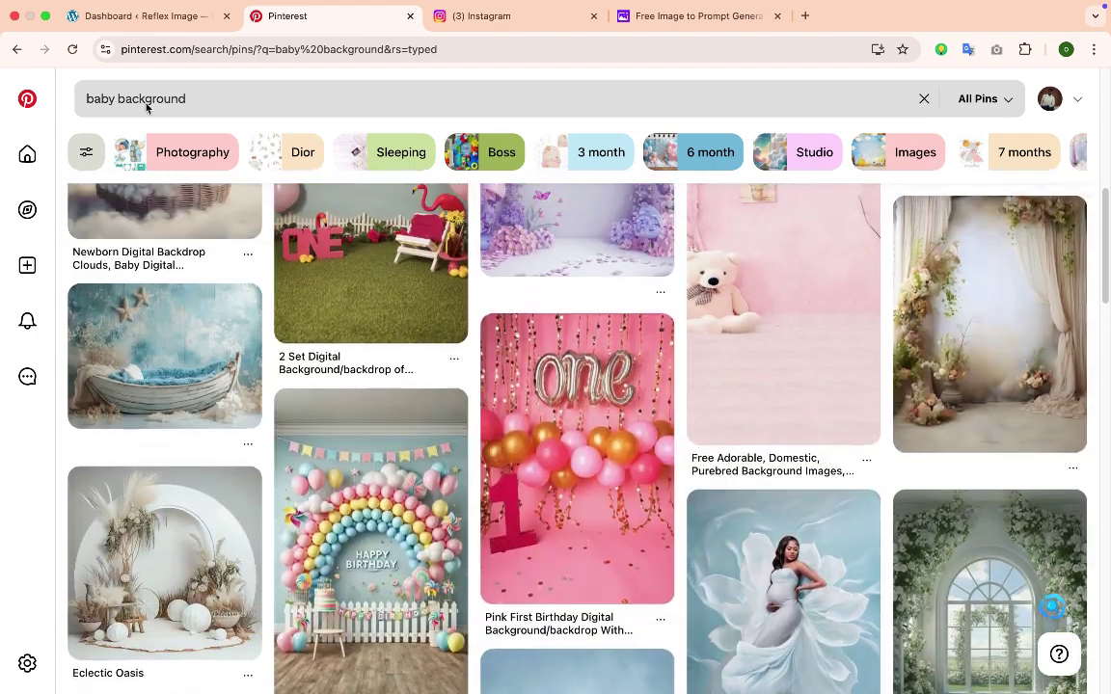
{"action": "scroll", "coordinate": [146, 108], "scroll_direction": "up", "scroll_amount": 3}
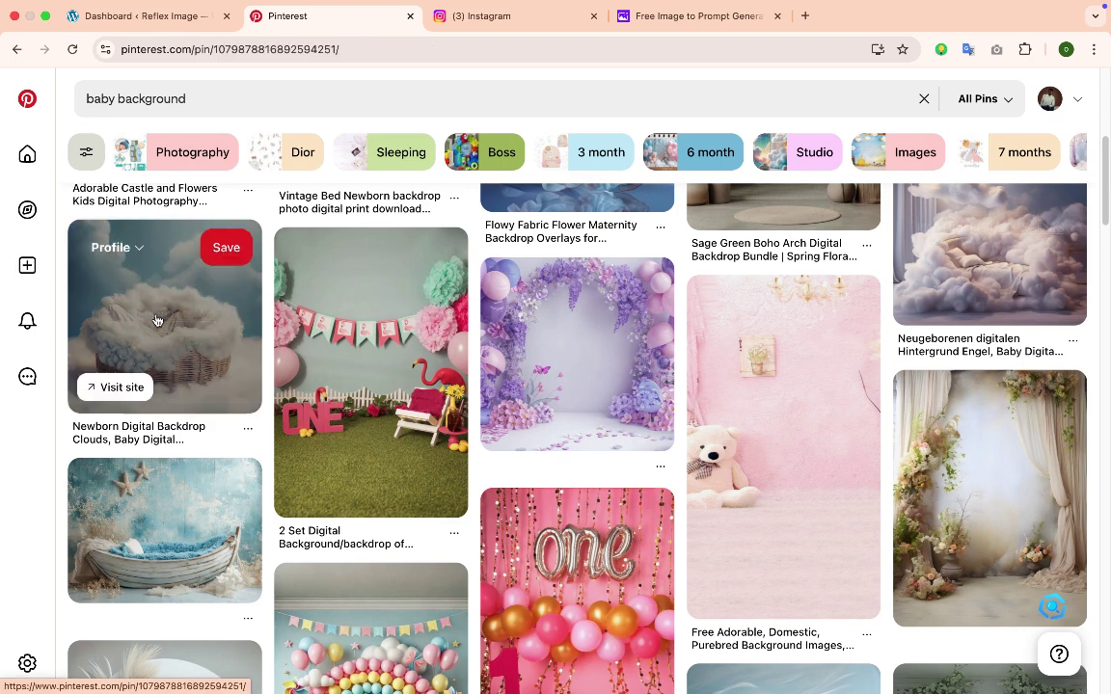
{"action": "left_click", "coordinate": [157, 320]}
{"action": "scroll", "coordinate": [196, 290], "scroll_direction": "down", "scroll_amount": 4}
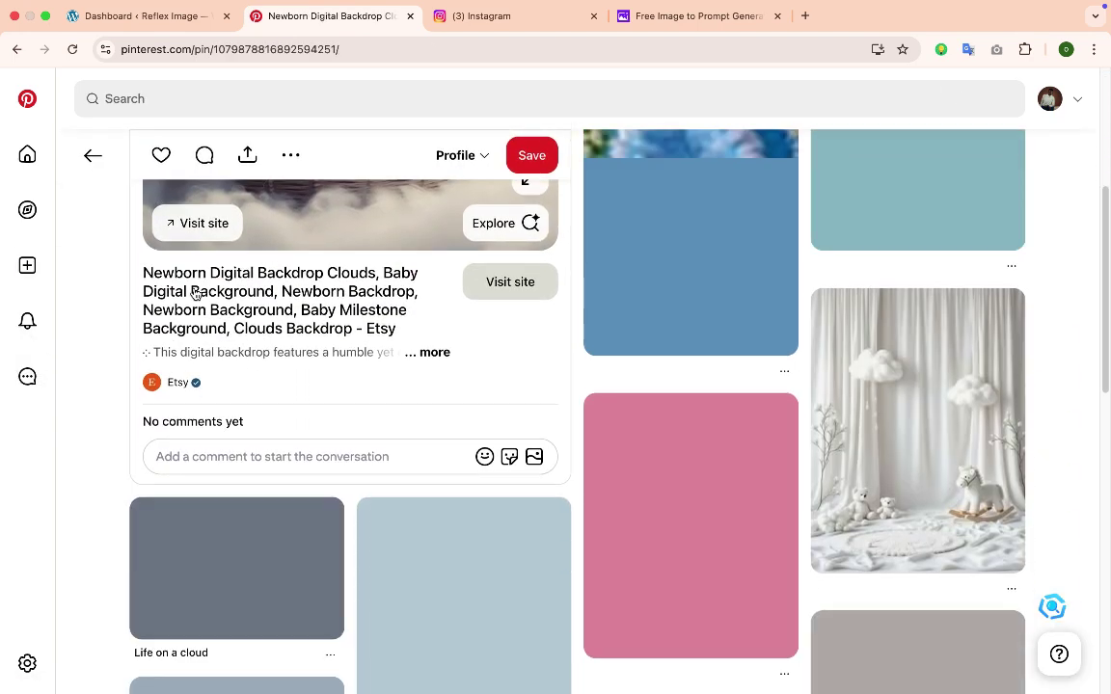
{"action": "scroll", "coordinate": [196, 294], "scroll_direction": "down", "scroll_amount": 5}
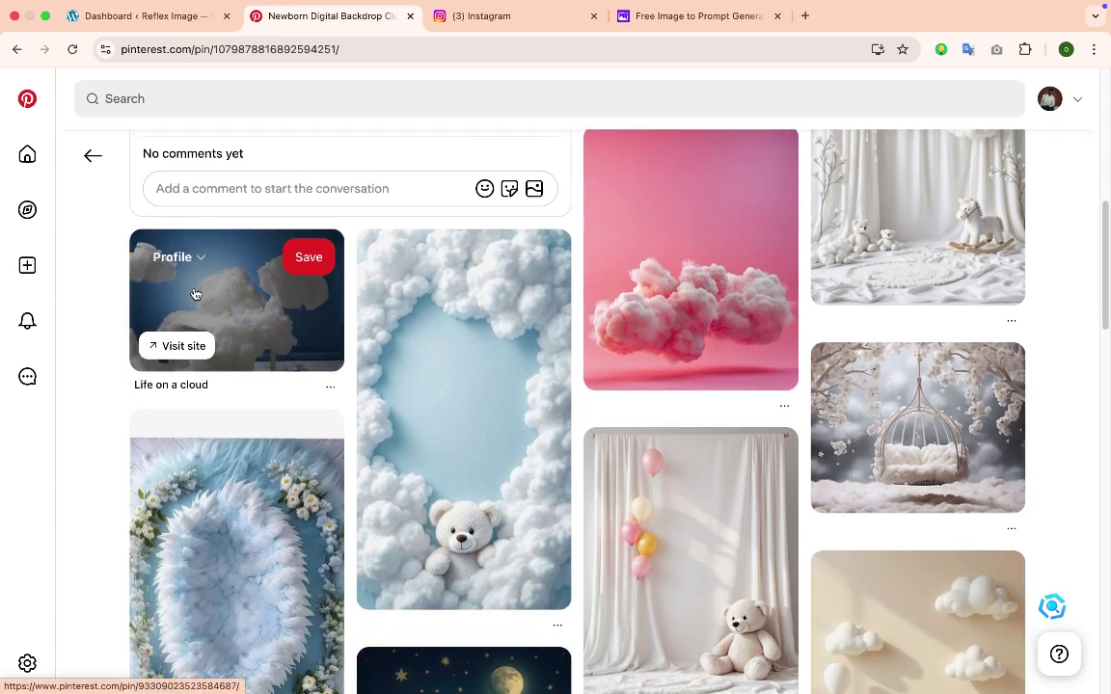
{"action": "scroll", "coordinate": [195, 294], "scroll_direction": "down", "scroll_amount": 8}
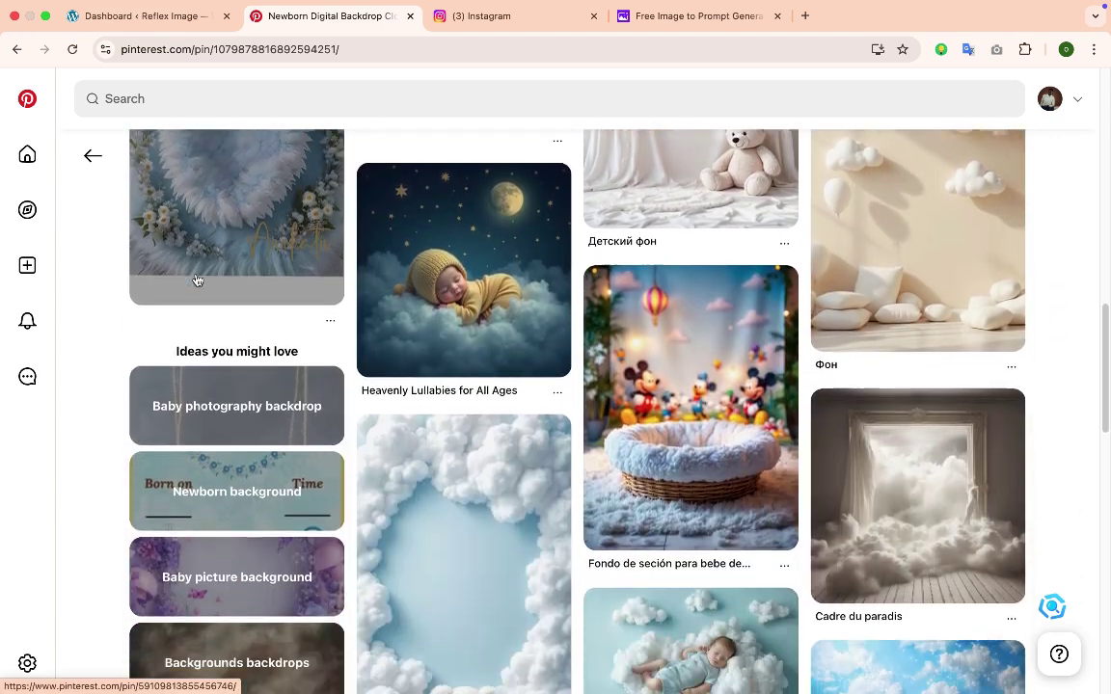
{"action": "scroll", "coordinate": [196, 279], "scroll_direction": "down", "scroll_amount": 4}
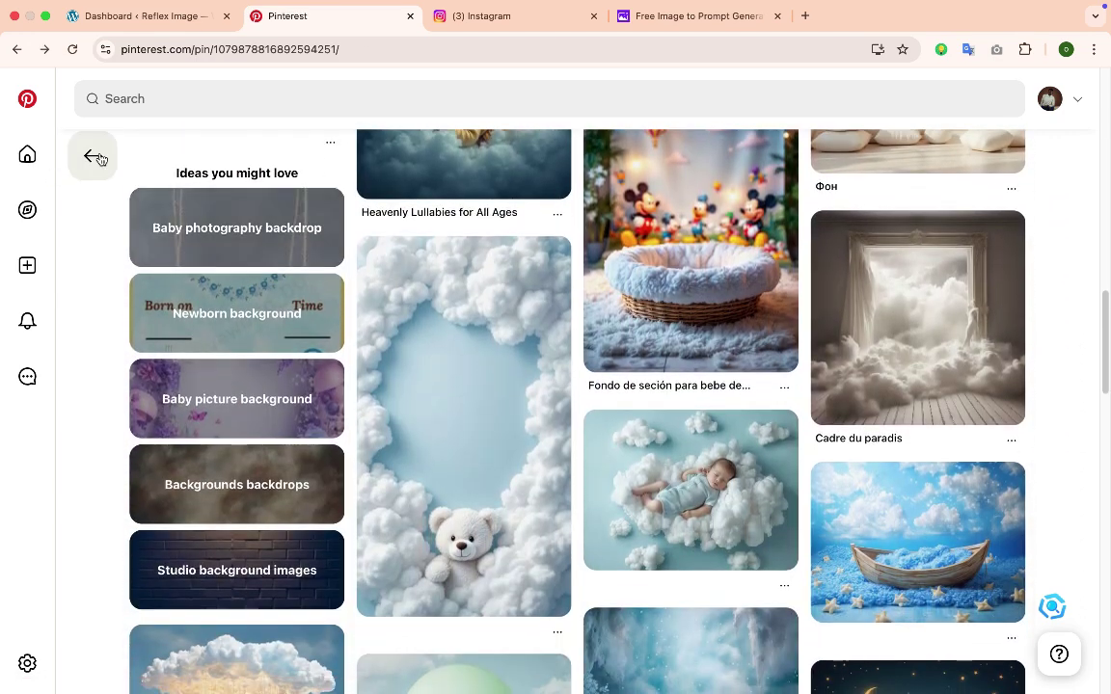
{"action": "left_click", "coordinate": [93, 156]}
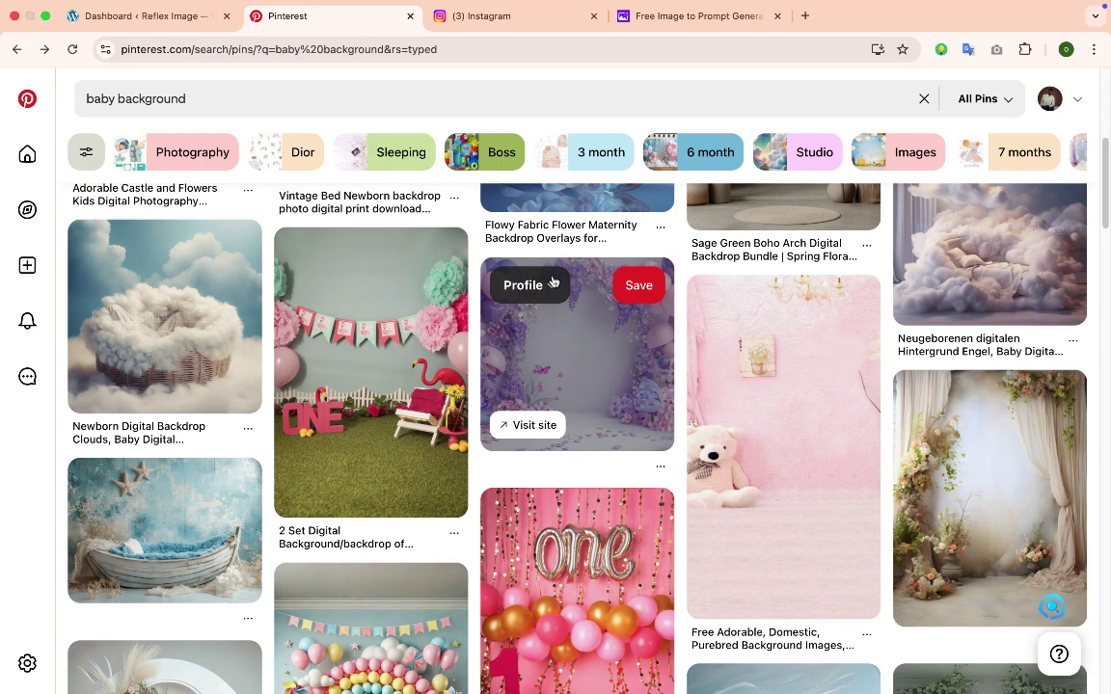
Step: Switch to Instagram and browse the Explore feed for portraits with interesting backgrounds
{"action": "left_click", "coordinate": [512, 36]}
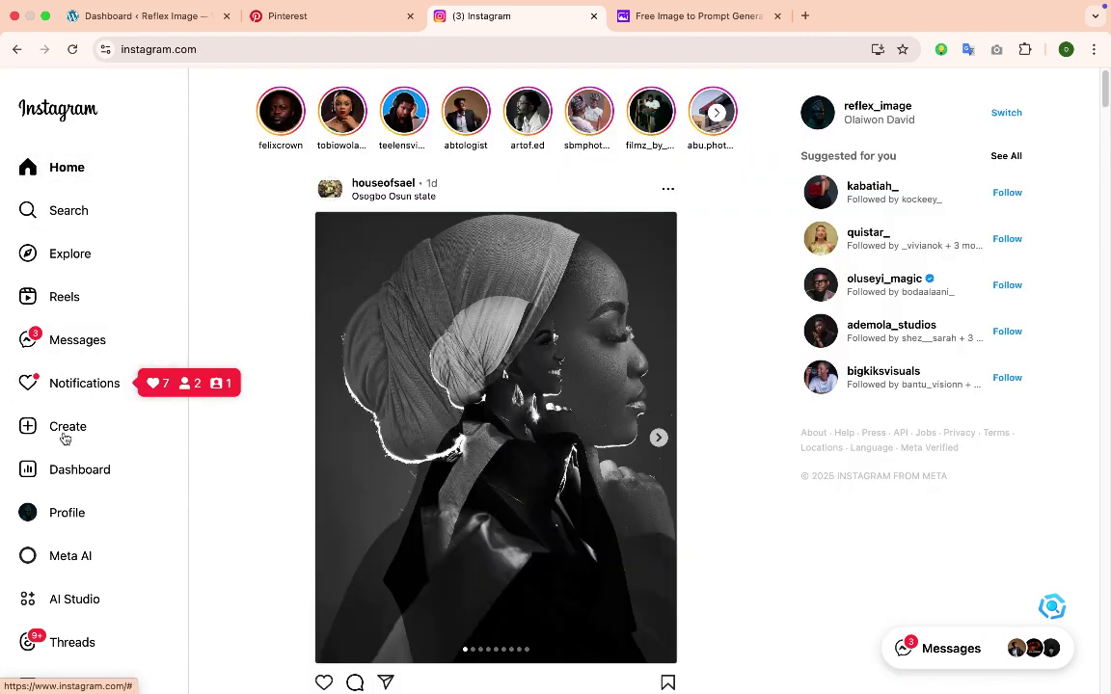
{"action": "left_click", "coordinate": [71, 220]}
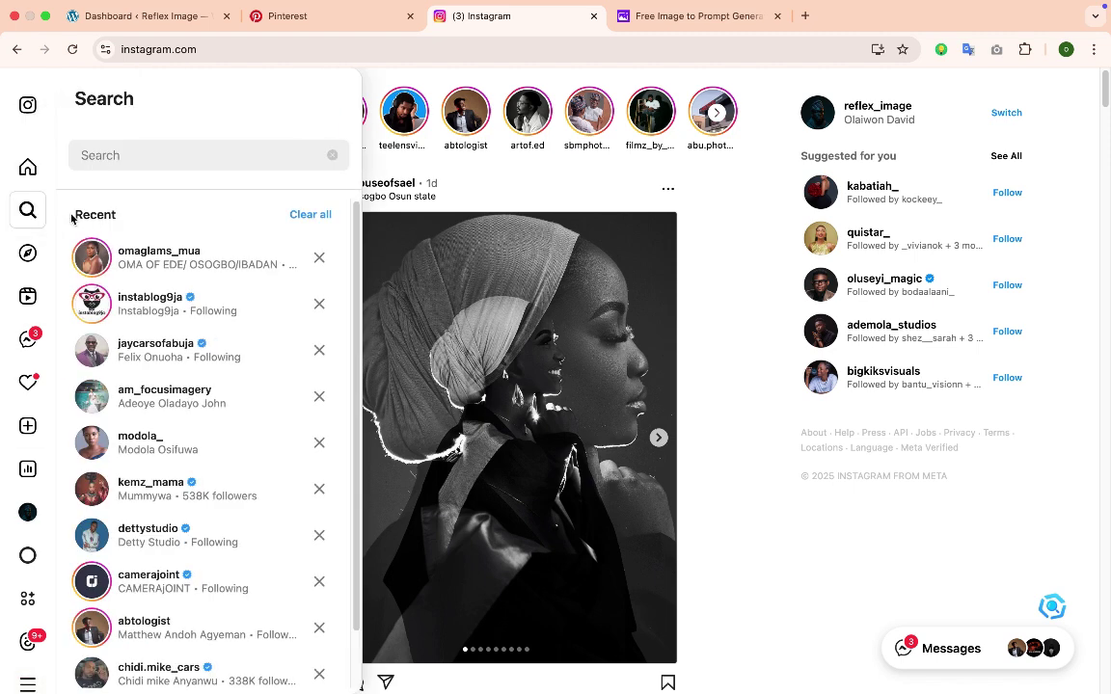
{"action": "left_click", "coordinate": [29, 255]}
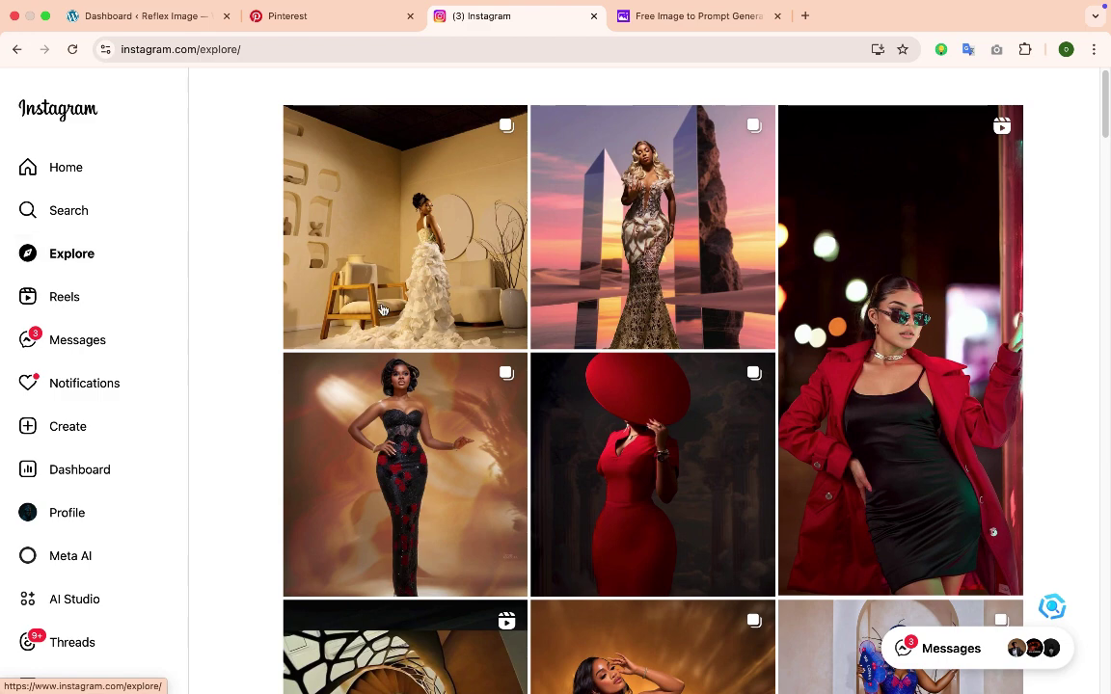
{"action": "scroll", "coordinate": [433, 365], "scroll_direction": "down", "scroll_amount": 5}
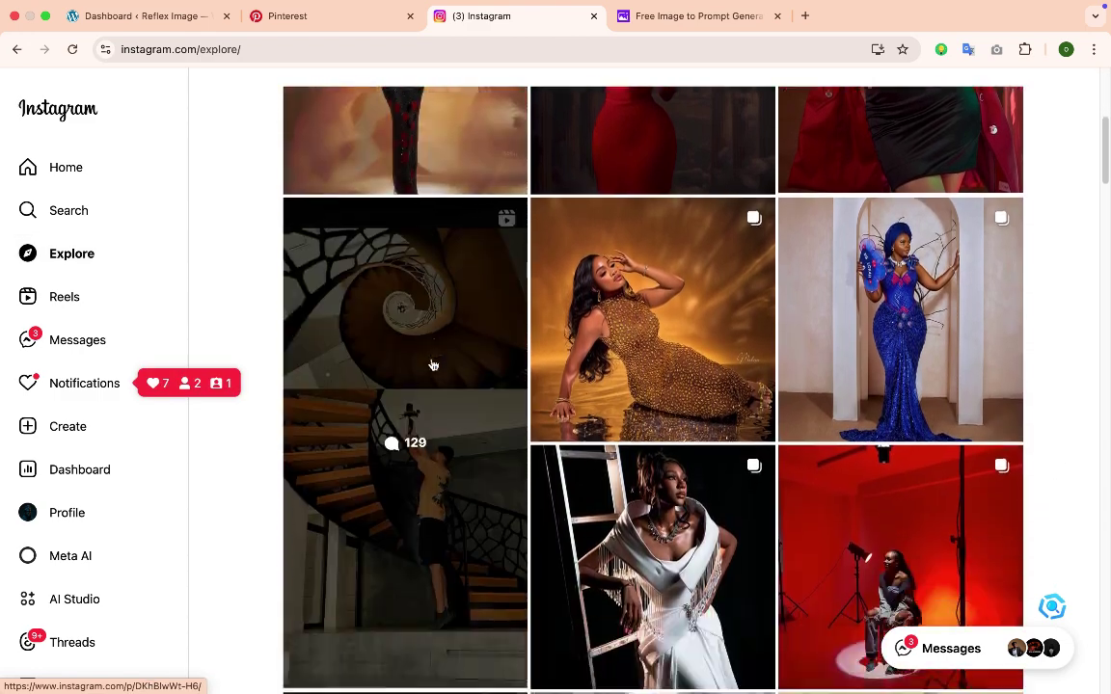
{"action": "scroll", "coordinate": [433, 365], "scroll_direction": "down", "scroll_amount": 4}
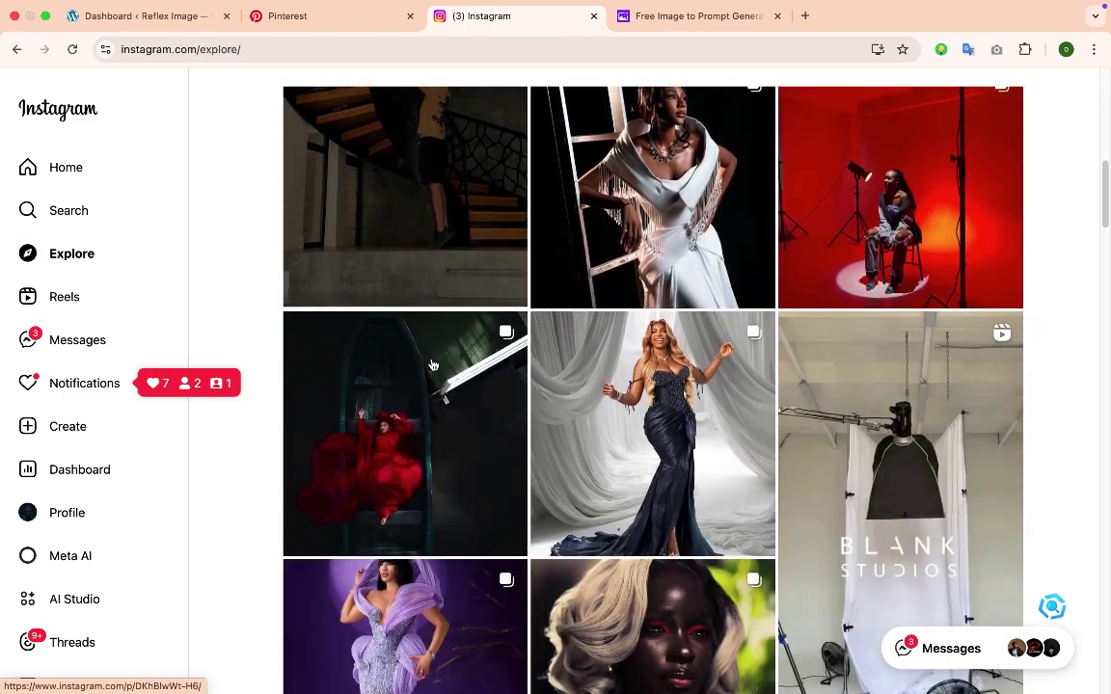
{"action": "scroll", "coordinate": [432, 365], "scroll_direction": "down", "scroll_amount": 4}
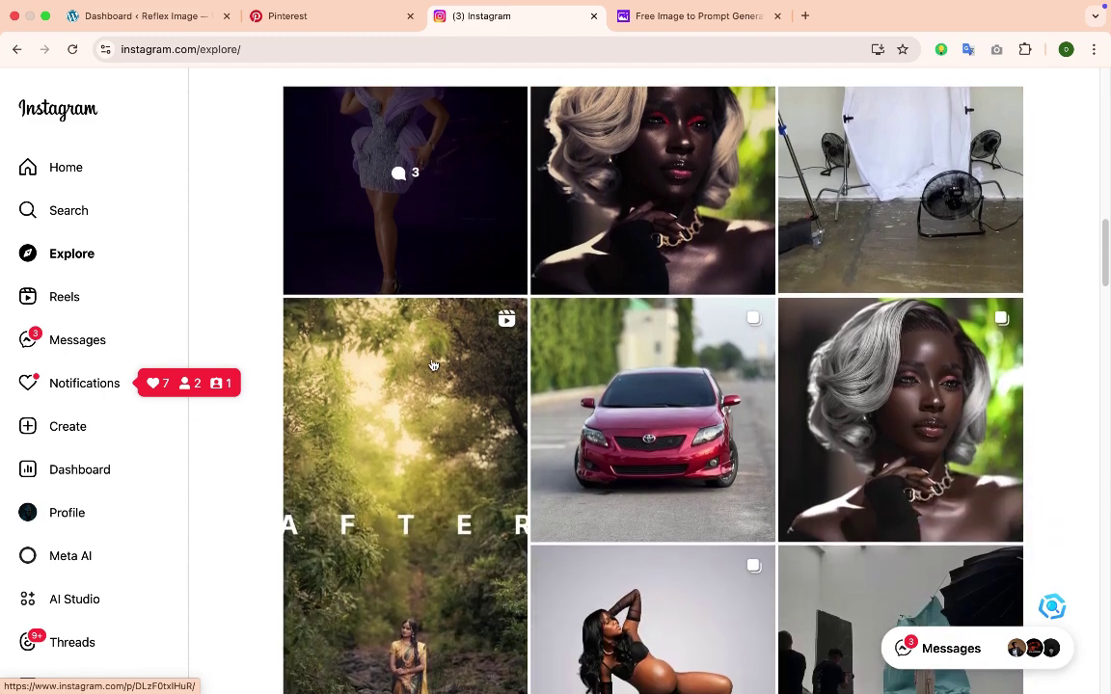
{"action": "scroll", "coordinate": [433, 370], "scroll_direction": "up", "scroll_amount": 15}
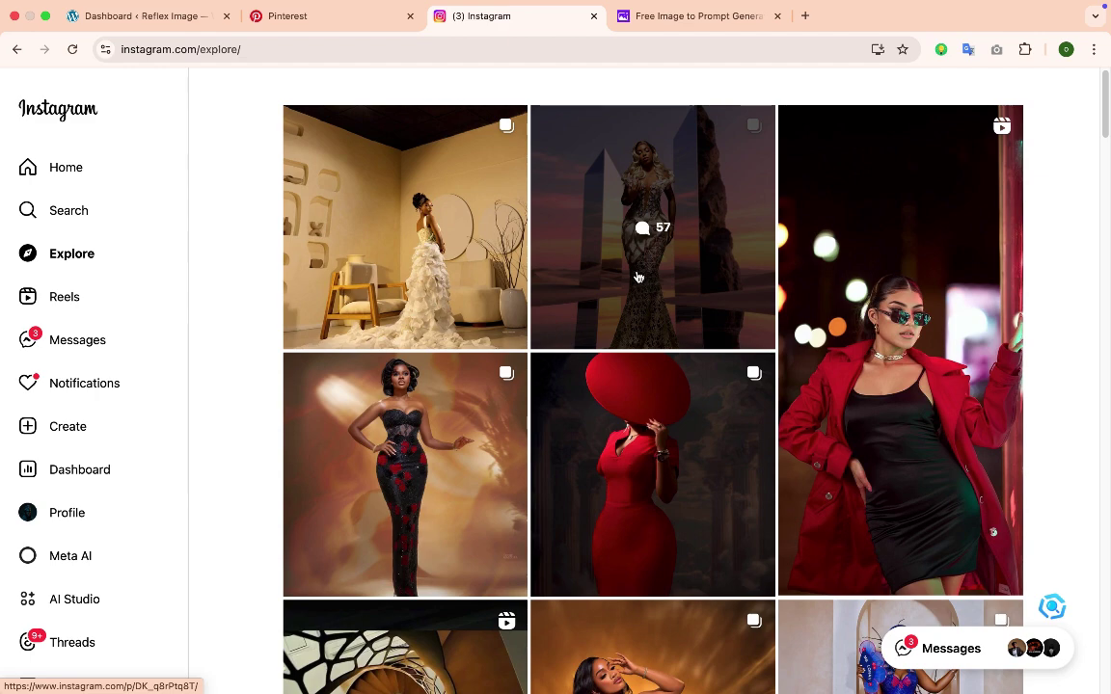
Step: Open the birthday portrait post with the mirrored pillars at sunset and copy its link
{"action": "left_click", "coordinate": [601, 234]}
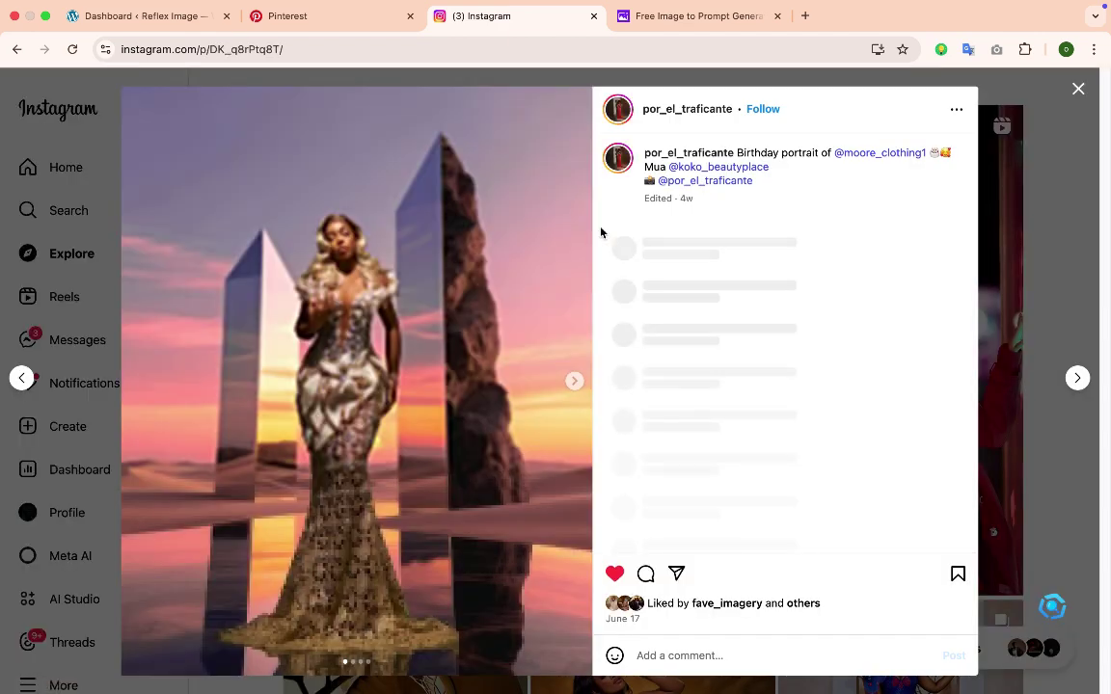
{"action": "left_click", "coordinate": [955, 113]}
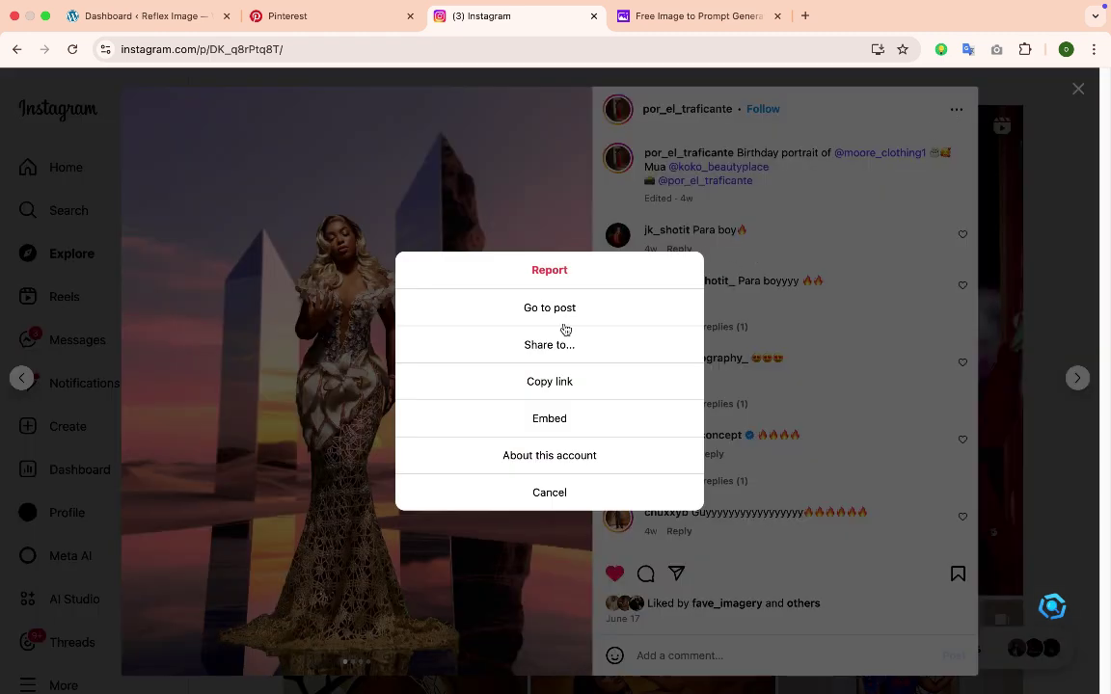
{"action": "left_click", "coordinate": [527, 383]}
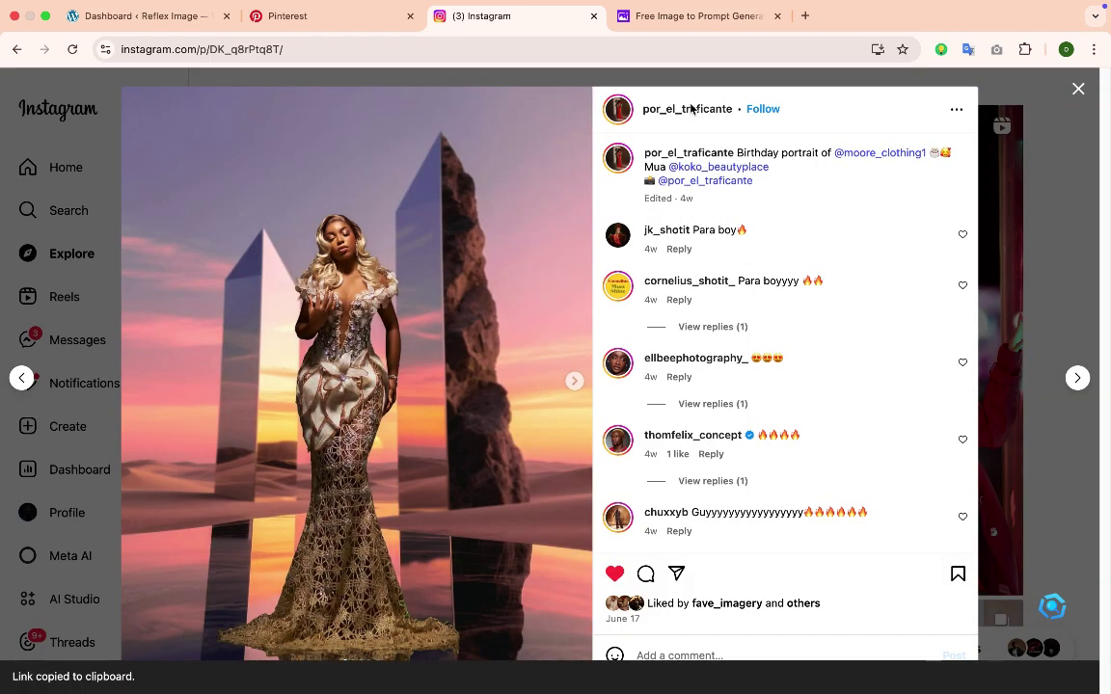
Step: Search Google for "insta downloader" in a new browser tab and open SaveFrom.net's Instagram downloader page
{"action": "left_click", "coordinate": [803, 16]}
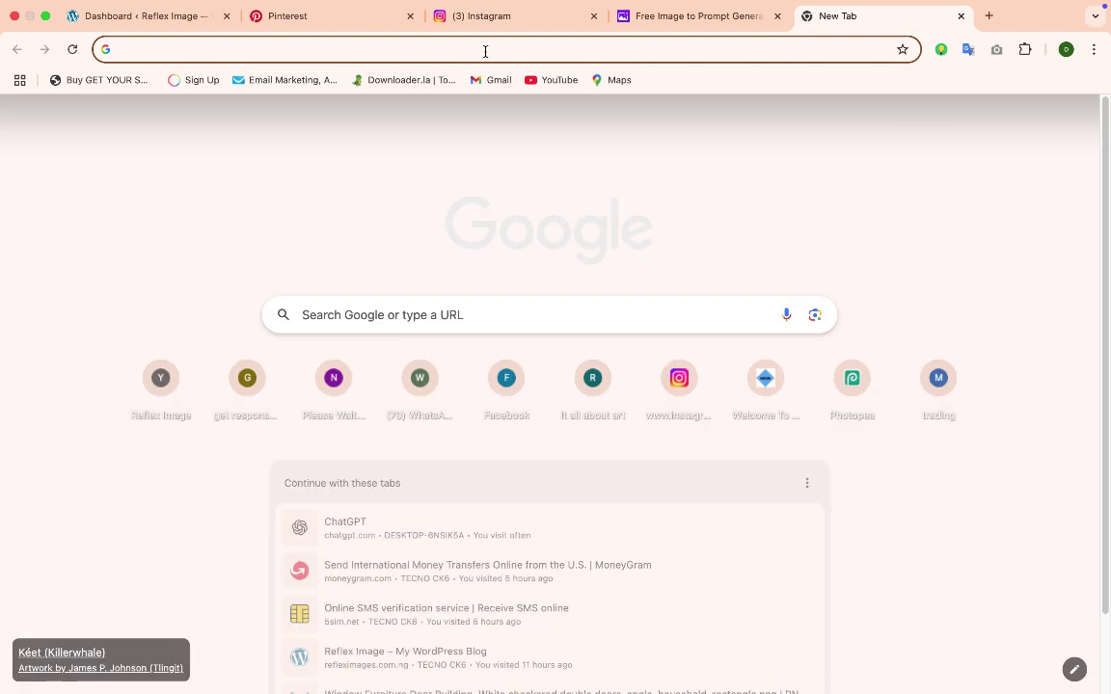
{"action": "left_click", "coordinate": [480, 51]}
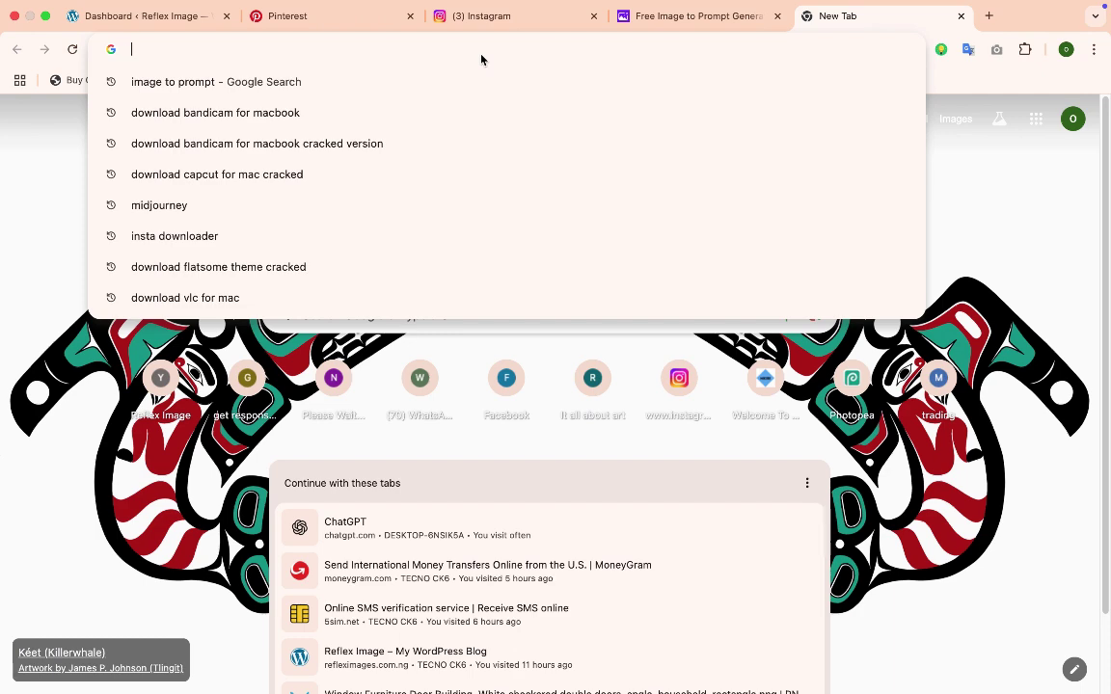
{"action": "type", "text": "insta dow"}
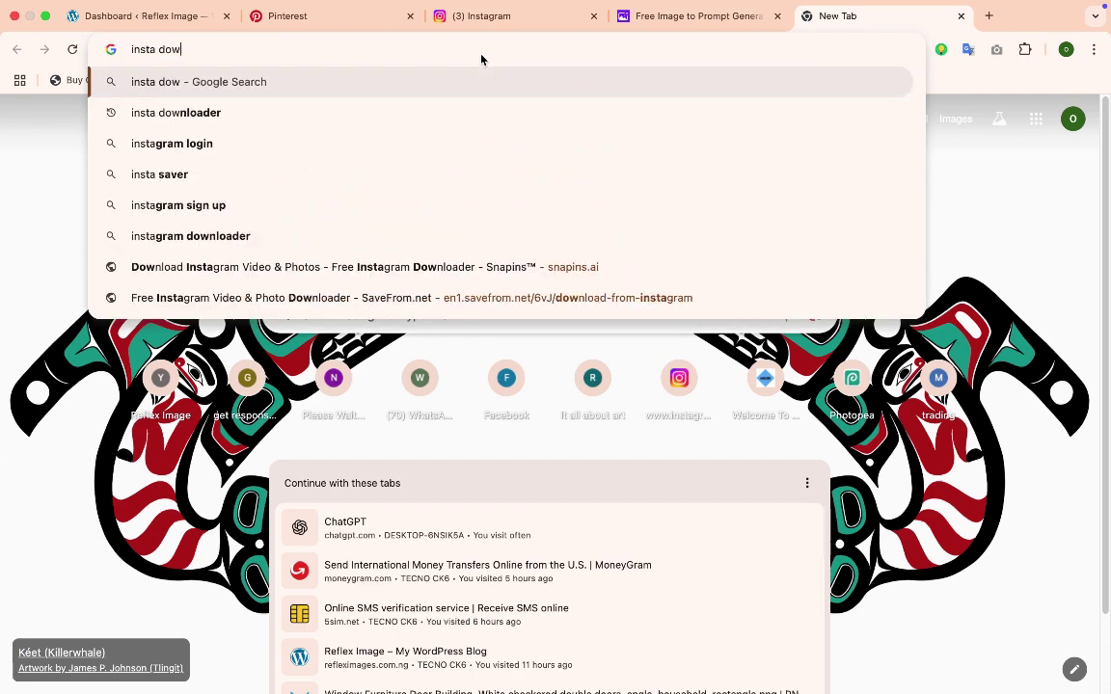
{"action": "type", "text": "nloader"}
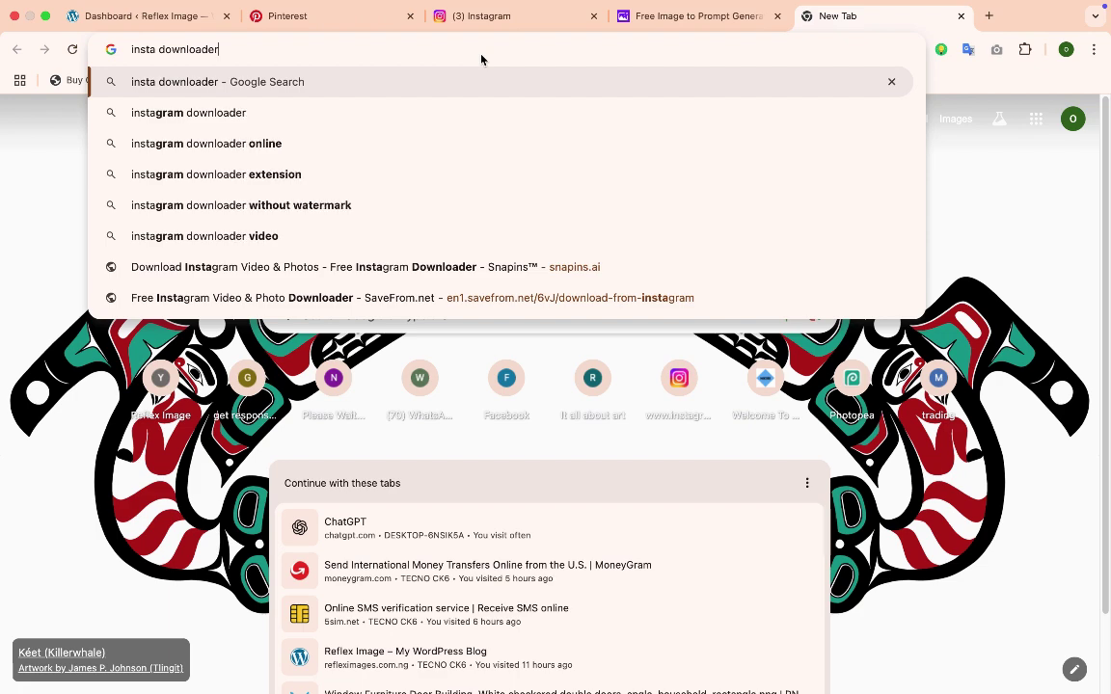
{"action": "key", "text": "Return"}
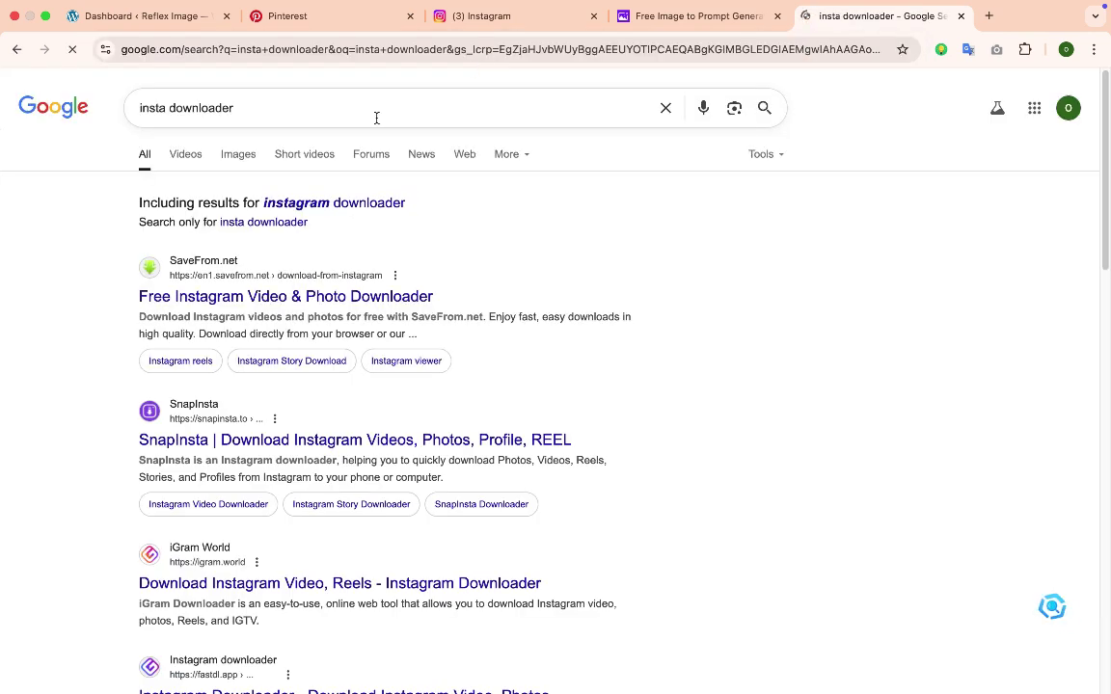
{"action": "left_click", "coordinate": [193, 299]}
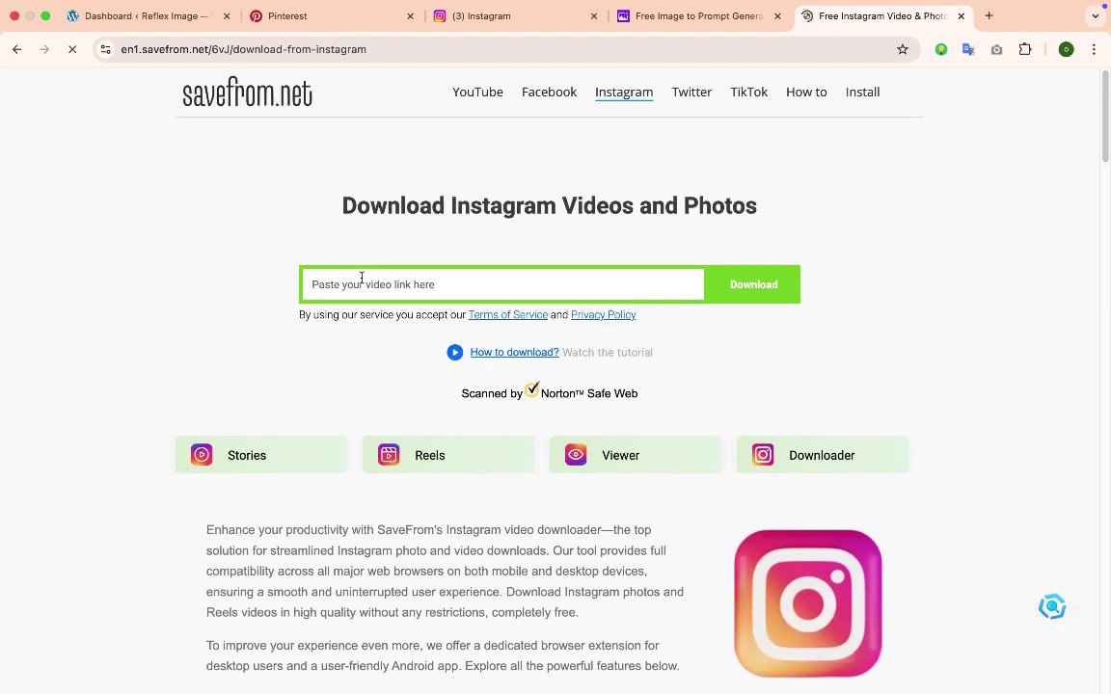
Step: Submit the copied Instagram post link to the downloader and download the first portrait as a JPG
{"action": "left_click", "coordinate": [361, 281]}
{"action": "key", "text": "super+v"}
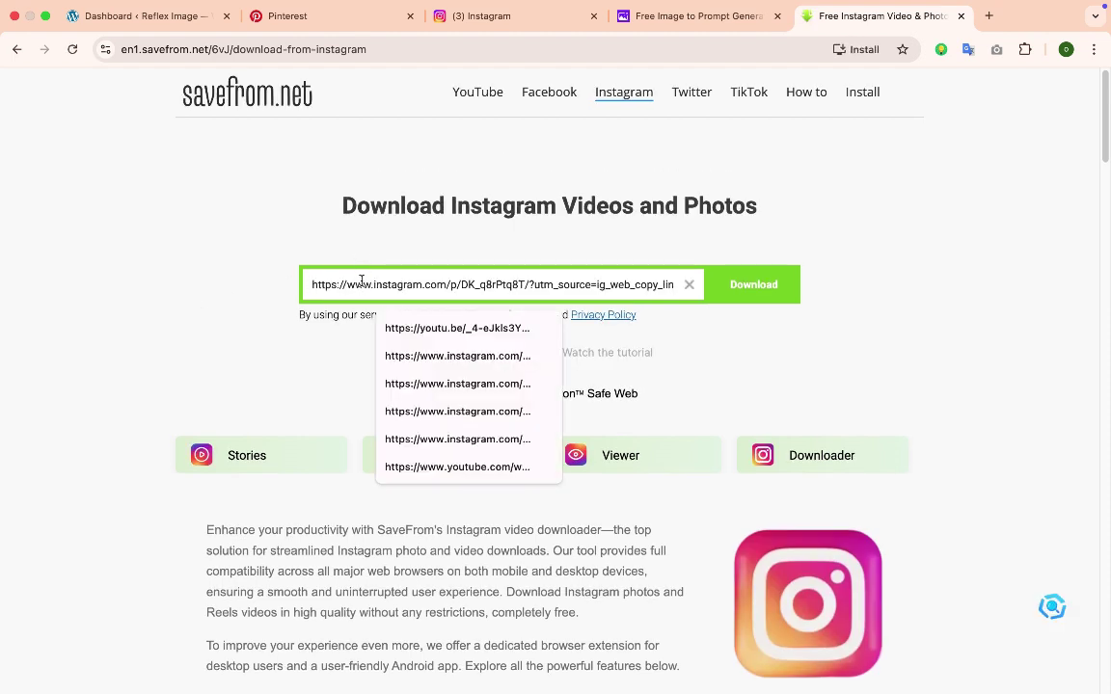
{"action": "left_click", "coordinate": [734, 285]}
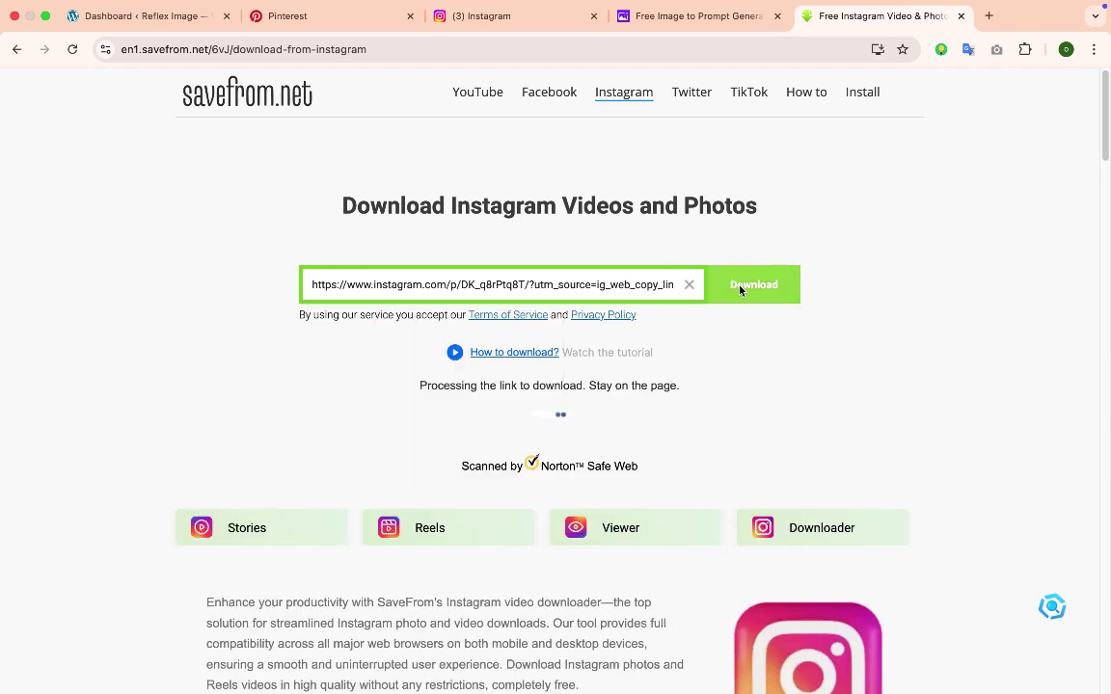
{"action": "scroll", "coordinate": [739, 289], "scroll_direction": "down", "scroll_amount": 5}
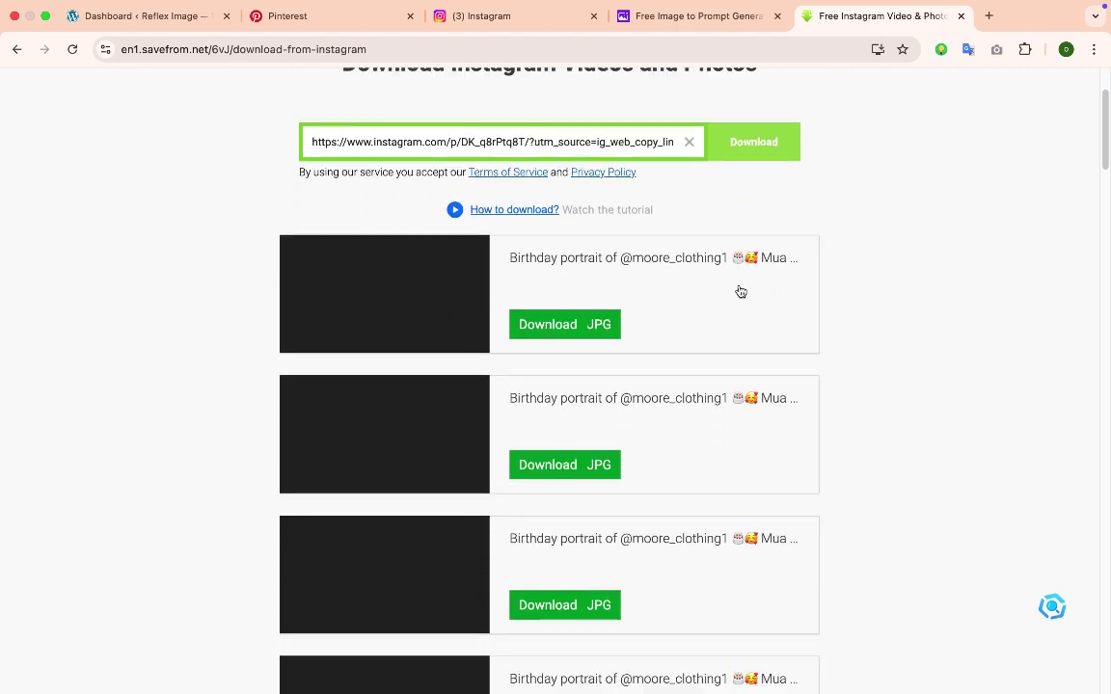
{"action": "scroll", "coordinate": [739, 286], "scroll_direction": "up", "scroll_amount": 2}
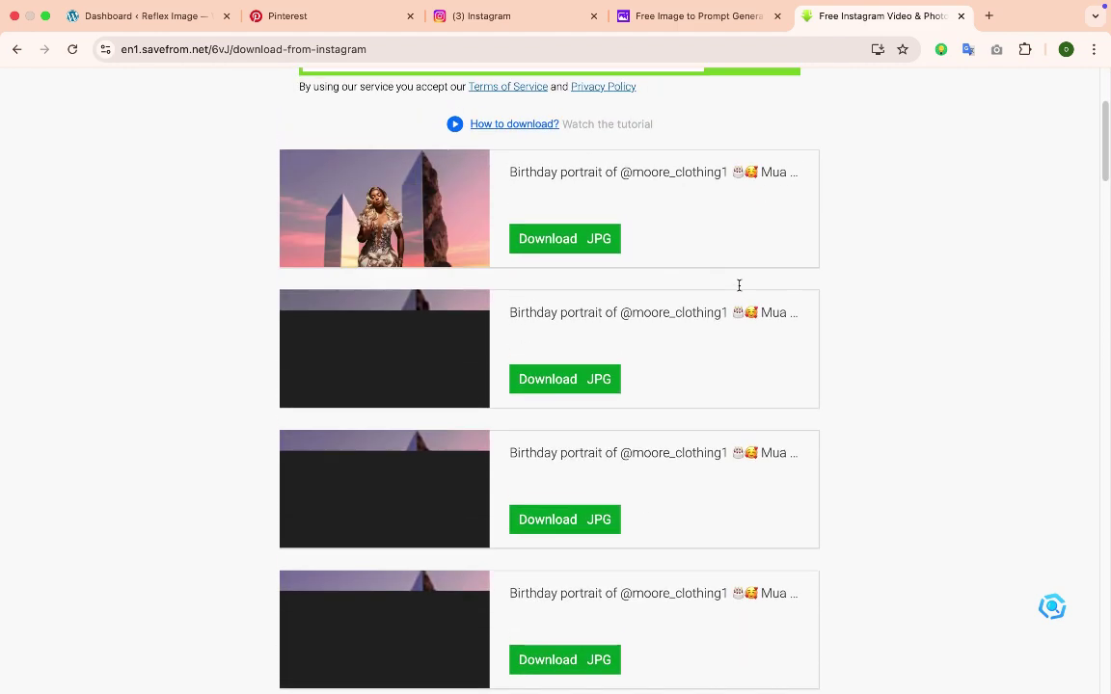
{"action": "scroll", "coordinate": [738, 285], "scroll_direction": "down", "scroll_amount": 1}
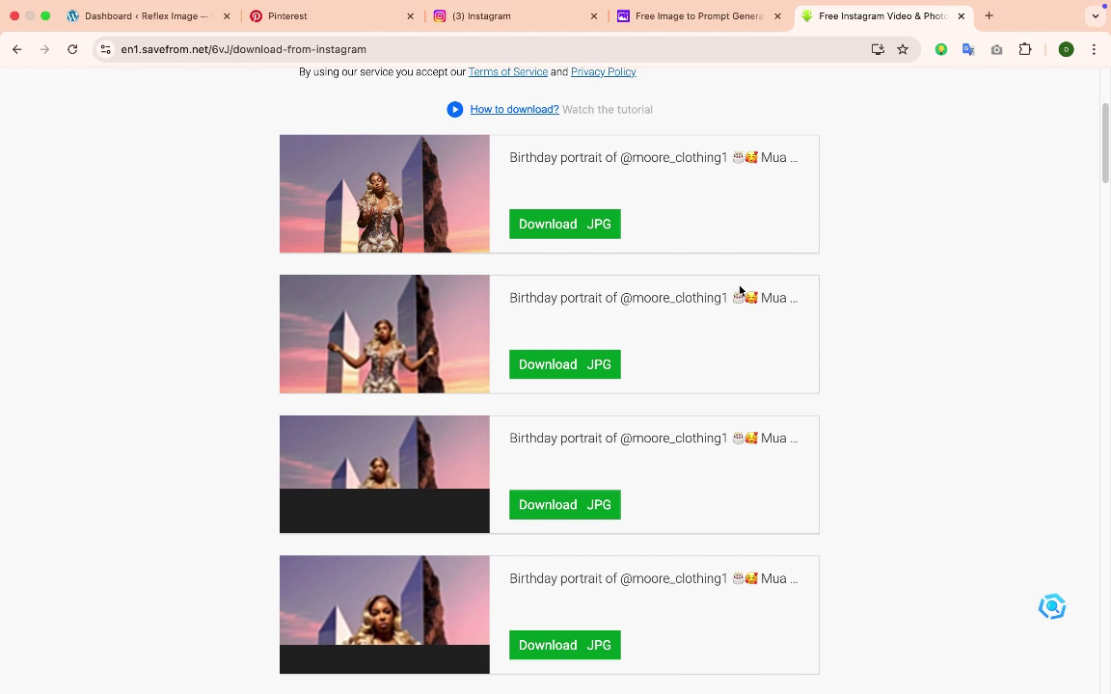
{"action": "left_click", "coordinate": [555, 225]}
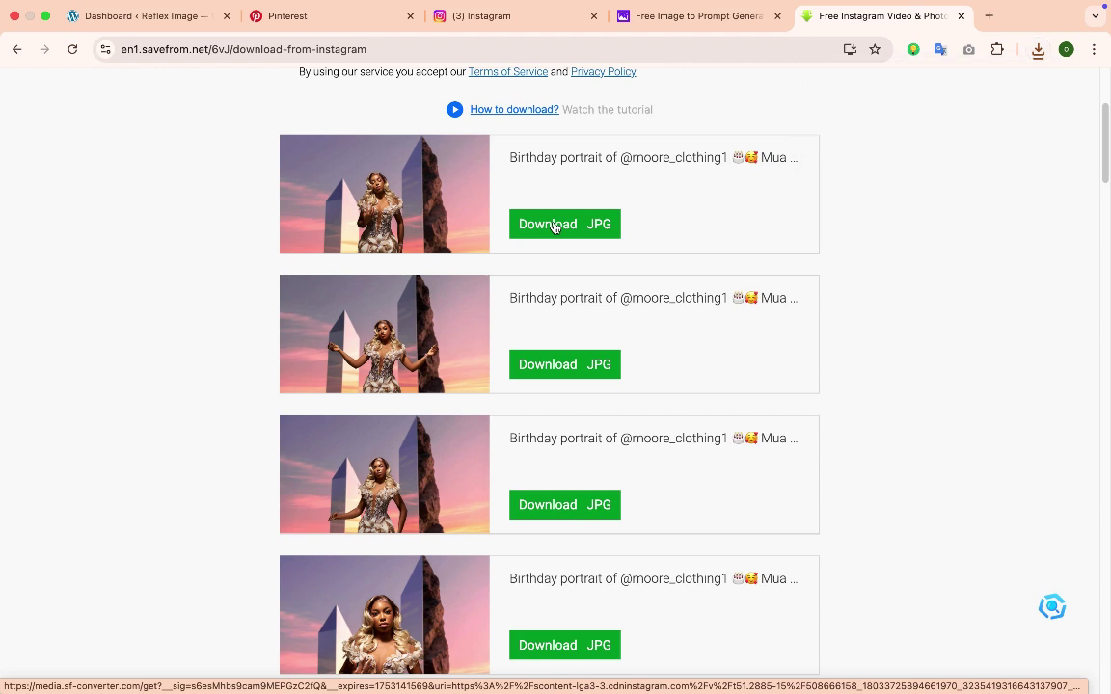
Step: Take the browser out of full screen, switch to Photoshop and open the downloaded birthday portrait from the Downloads folder in it
{"action": "left_click", "coordinate": [45, 16]}
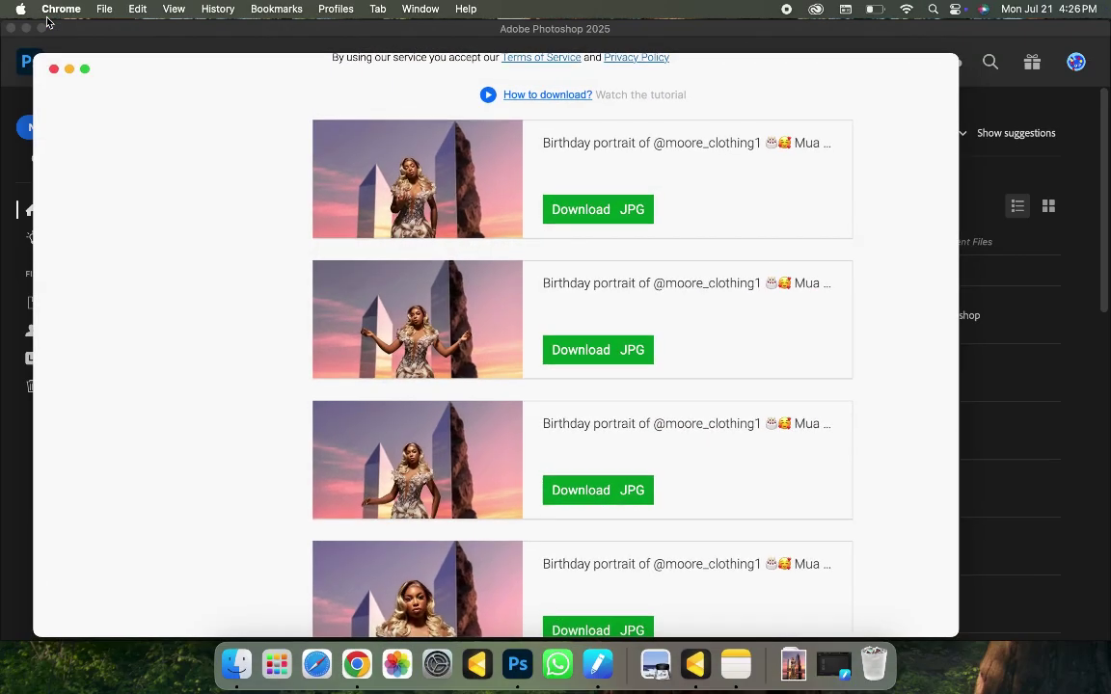
{"action": "left_click", "coordinate": [627, 39]}
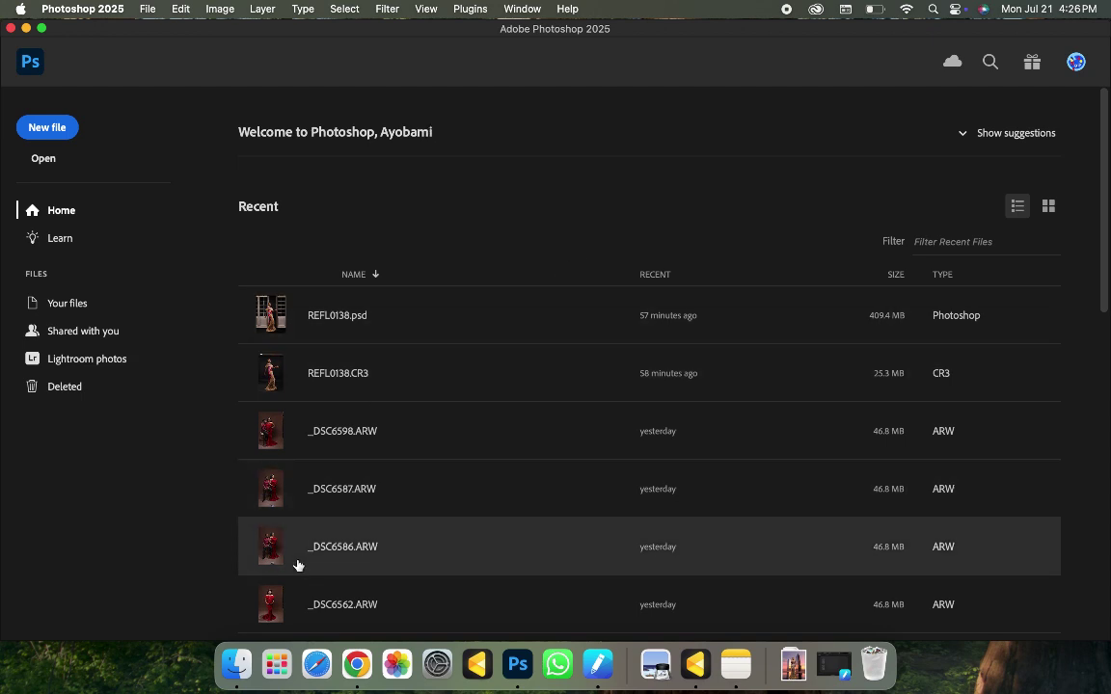
{"action": "left_click", "coordinate": [236, 663]}
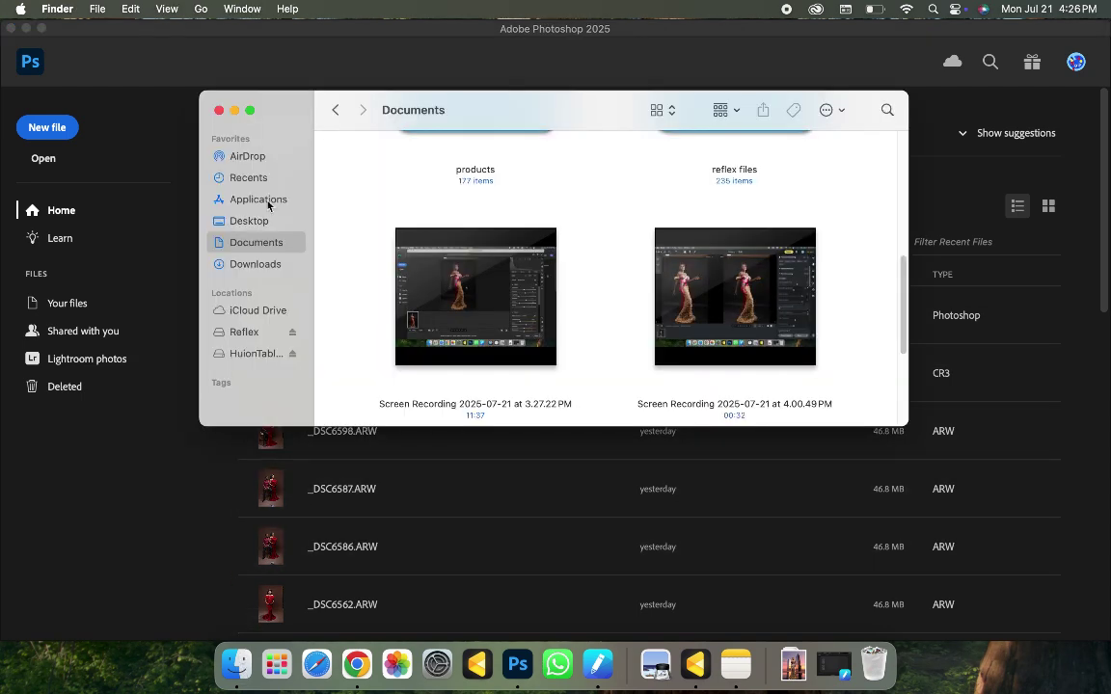
{"action": "left_click", "coordinate": [255, 266]}
{"action": "scroll", "coordinate": [574, 269], "scroll_direction": "down", "scroll_amount": 15}
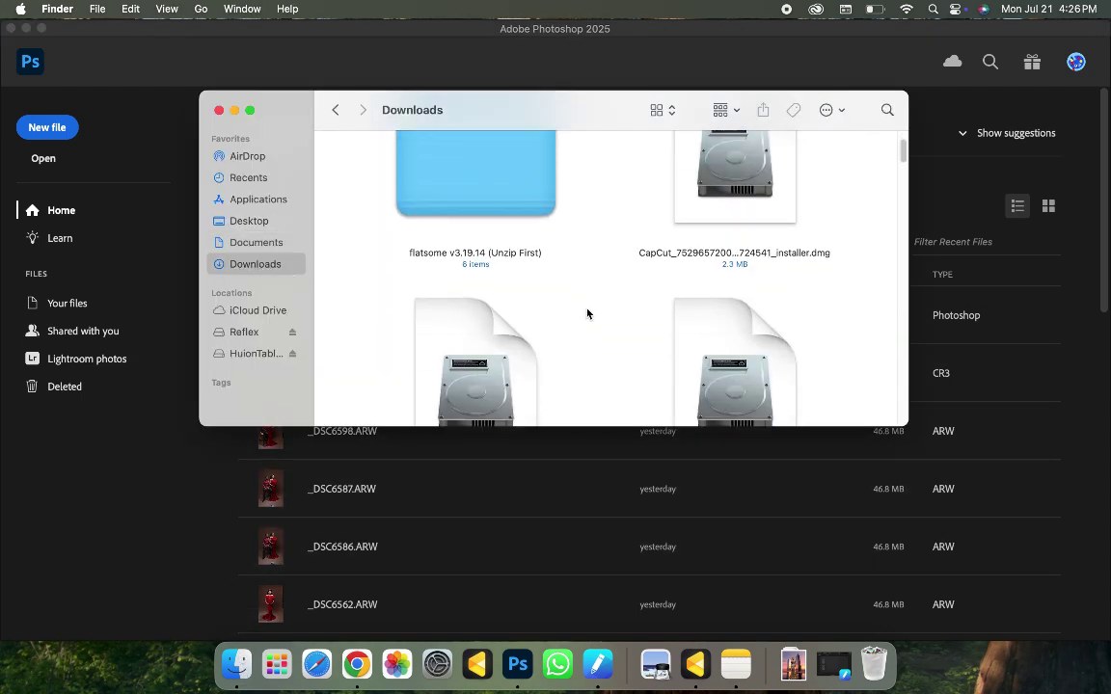
{"action": "scroll", "coordinate": [595, 306], "scroll_direction": "down", "scroll_amount": 10}
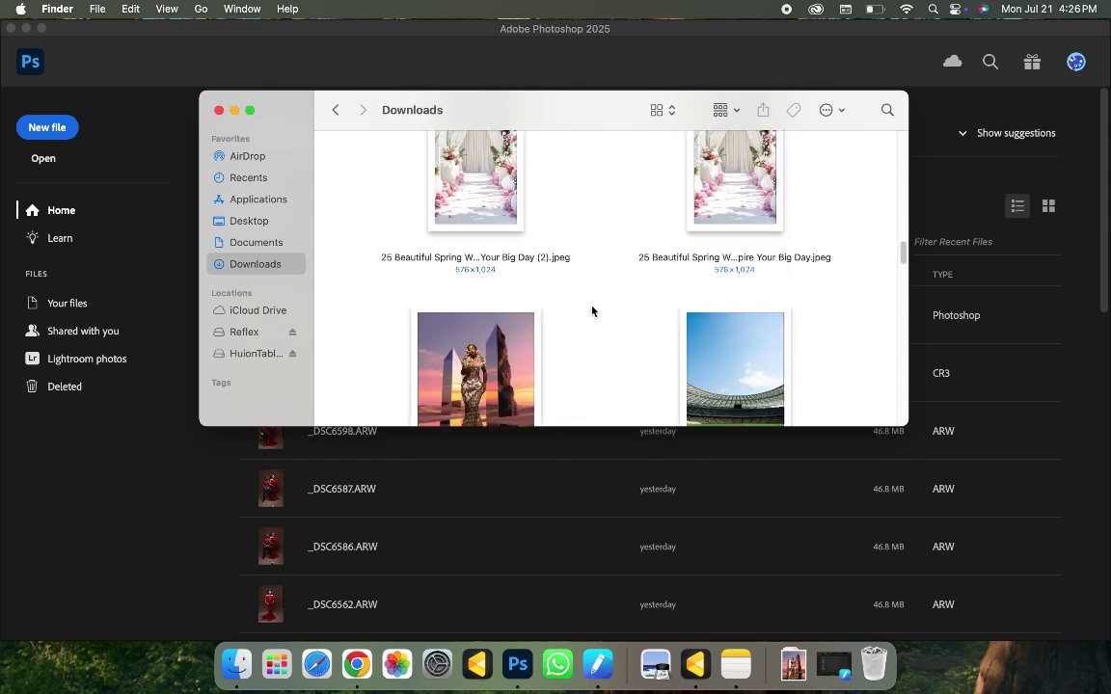
{"action": "left_click", "coordinate": [466, 185]}
{"action": "left_click_drag", "start_coordinate": [465, 185], "coordinate": [409, 27]}
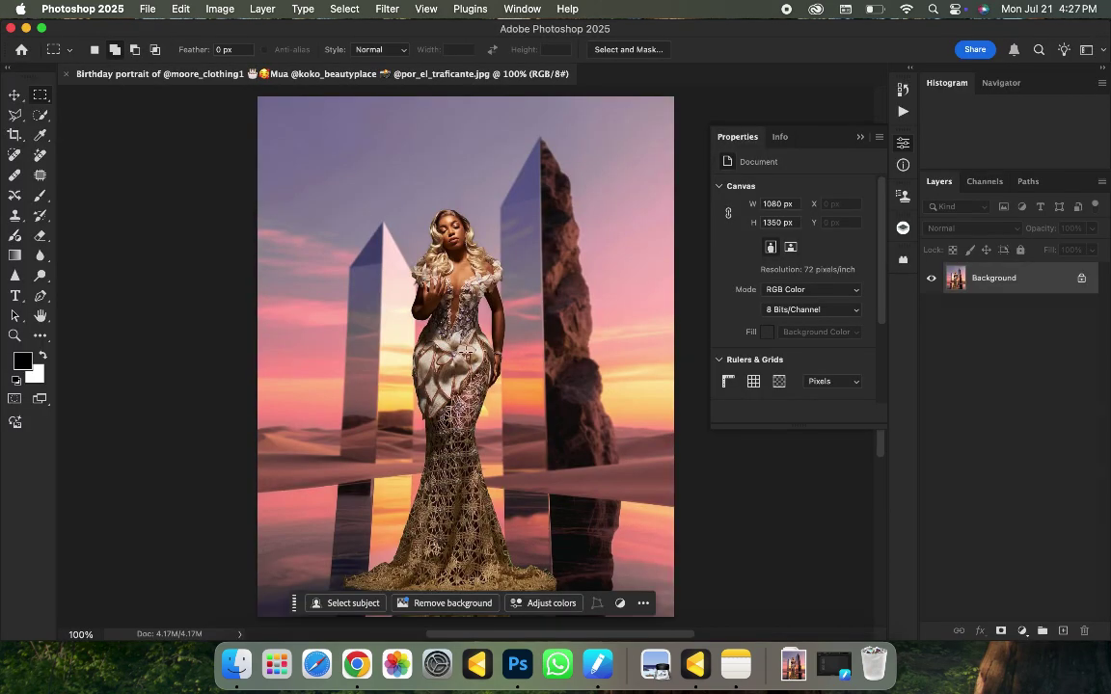
Step: Outline the woman loosely with the Polygonal Lasso, including her dress train, and replace her using Generative Fill with an empty prompt
{"action": "key", "text": "super+minus"}
{"action": "left_click", "coordinate": [16, 116]}
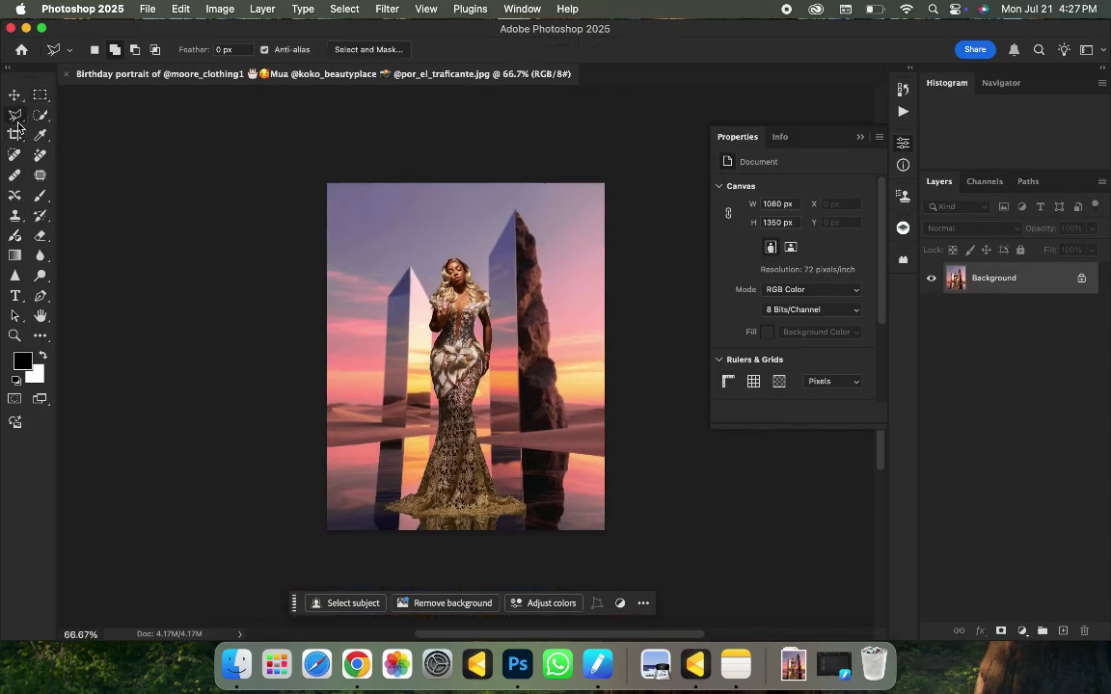
{"action": "mouse_move", "coordinate": [406, 534]}
{"action": "left_mouse_down"}
{"action": "mouse_move", "coordinate": [383, 514]}
{"action": "mouse_move", "coordinate": [372, 439]}
{"action": "mouse_move", "coordinate": [428, 353]}
{"action": "mouse_move", "coordinate": [424, 304]}
{"action": "mouse_move", "coordinate": [436, 236]}
{"action": "mouse_move", "coordinate": [449, 229]}
{"action": "mouse_move", "coordinate": [491, 286]}
{"action": "mouse_move", "coordinate": [493, 463]}
{"action": "mouse_move", "coordinate": [536, 526]}
{"action": "mouse_move", "coordinate": [425, 530]}
{"action": "mouse_move", "coordinate": [390, 515]}
{"action": "mouse_move", "coordinate": [508, 533]}
{"action": "mouse_move", "coordinate": [425, 543]}
{"action": "left_mouse_up"}
{"action": "double_click", "coordinate": [425, 540]}
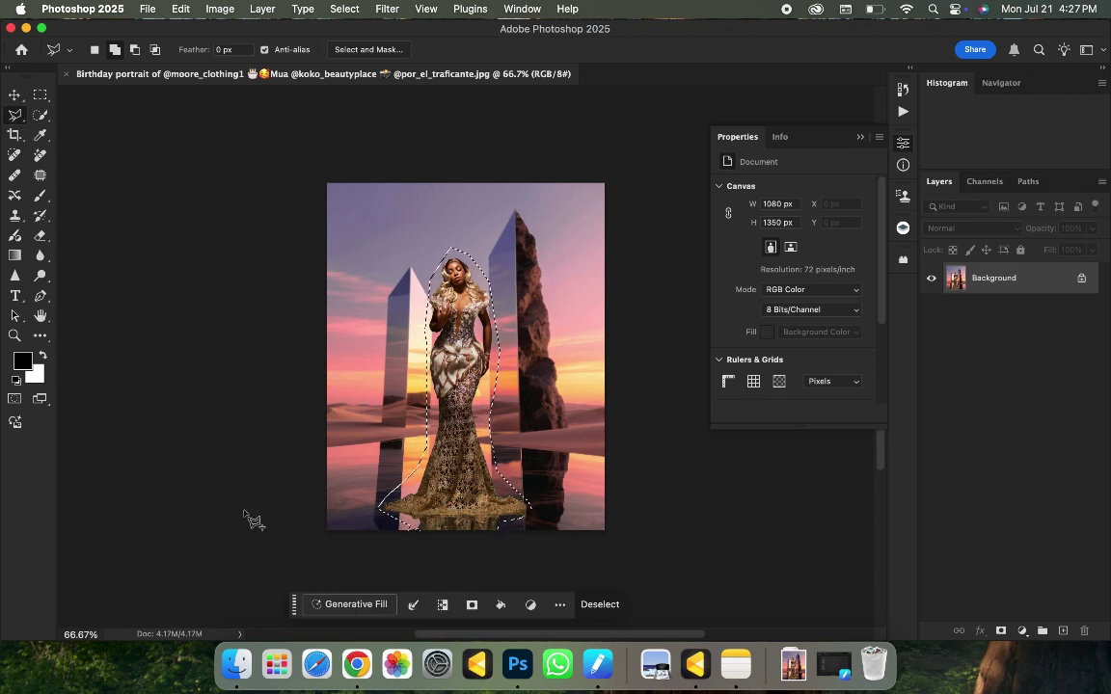
{"action": "left_click", "coordinate": [336, 604]}
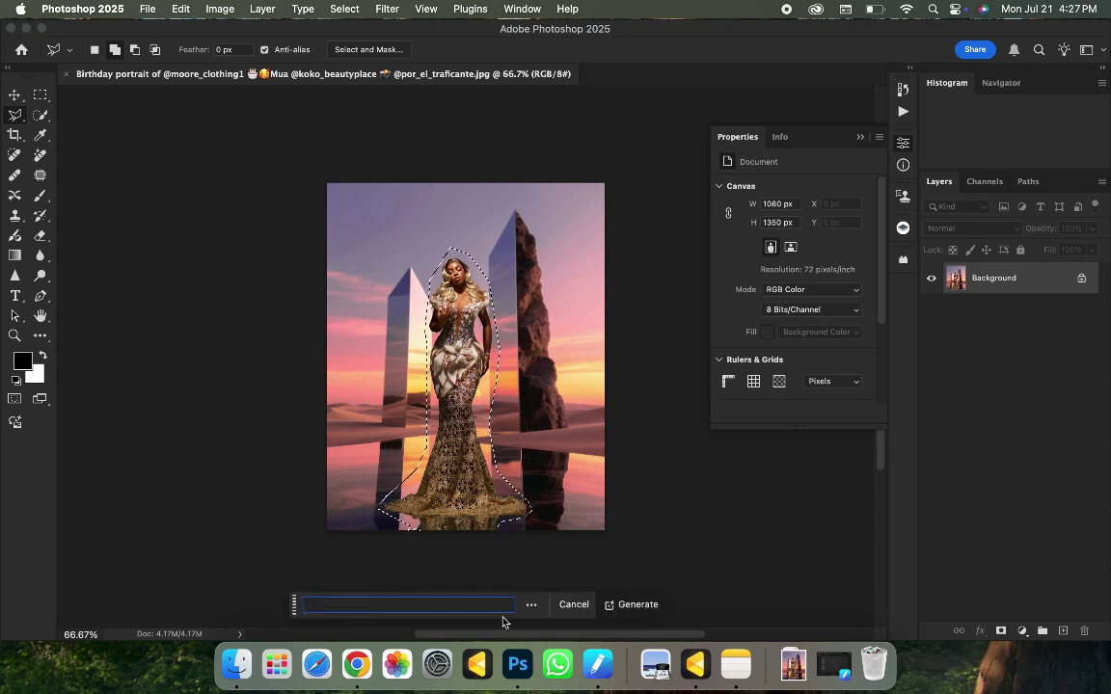
{"action": "left_click", "coordinate": [626, 604]}
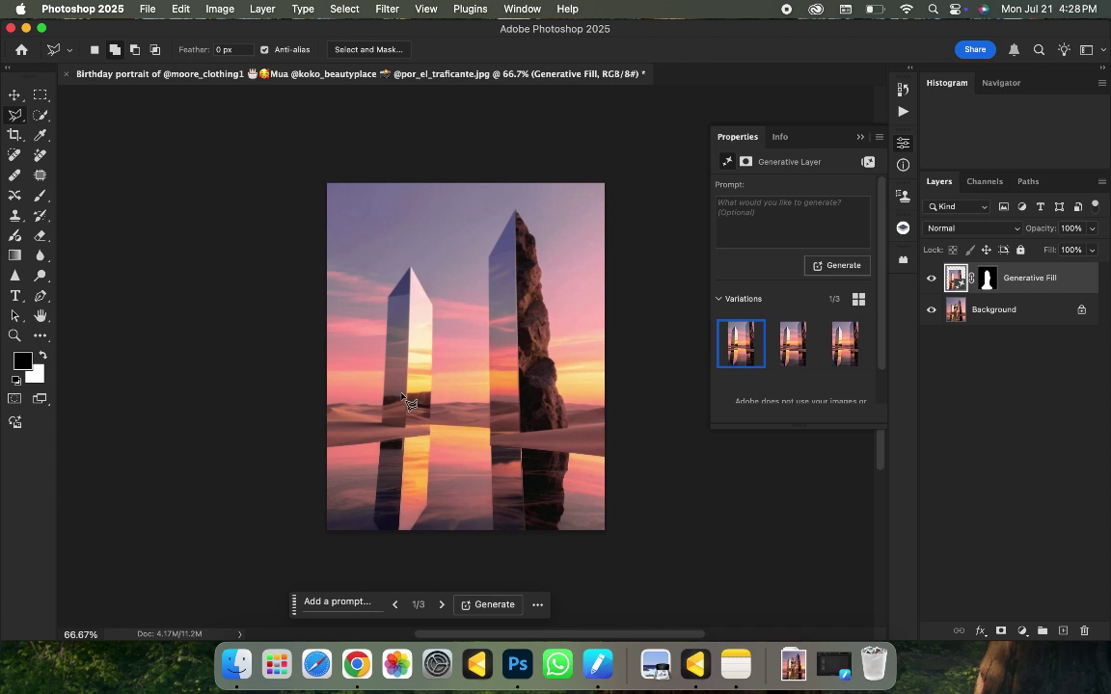
Step: Apply the third generated variation and merge the Generative Fill layer with a duplicate of the Background layer
{"action": "left_click", "coordinate": [786, 358]}
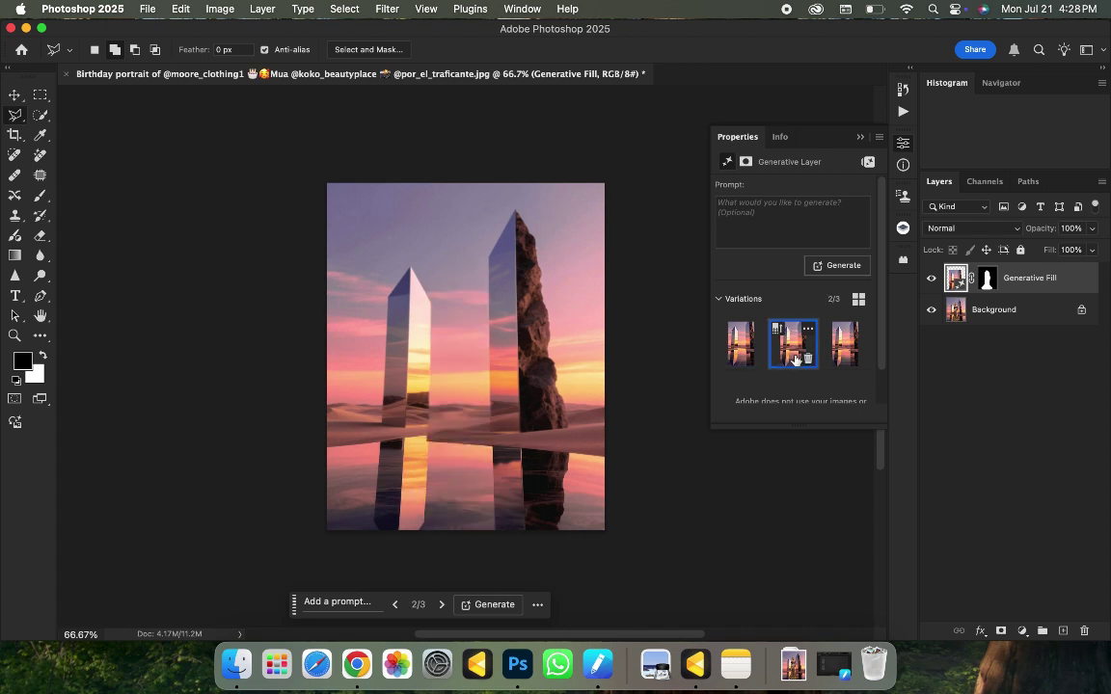
{"action": "left_click", "coordinate": [845, 347]}
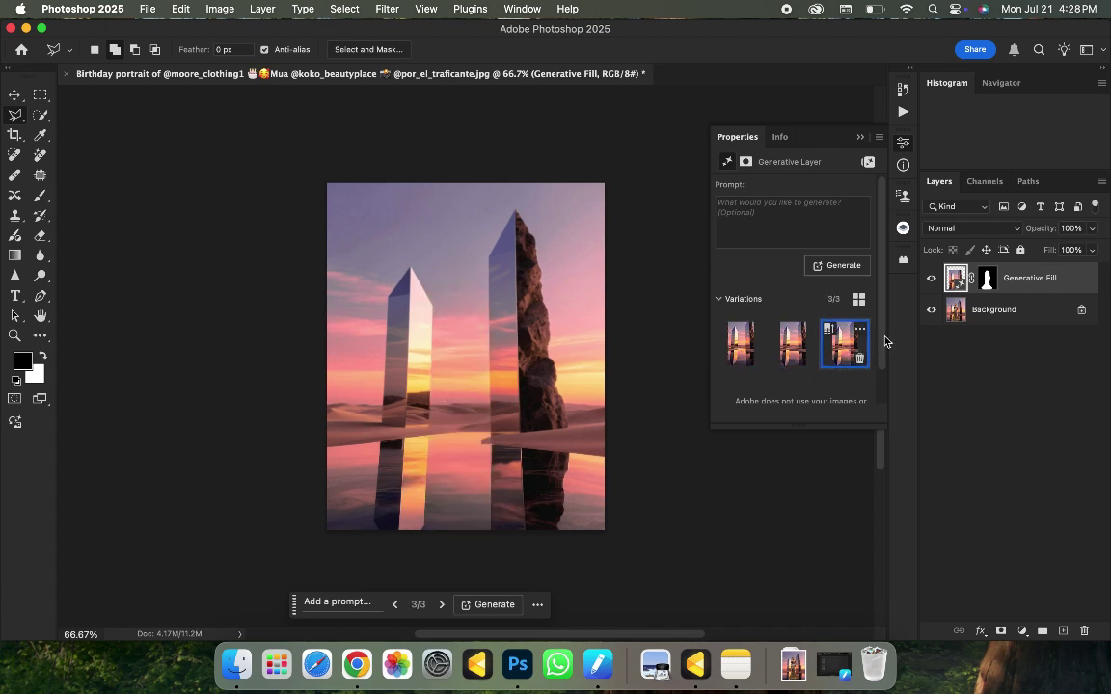
{"action": "left_click", "coordinate": [974, 316]}
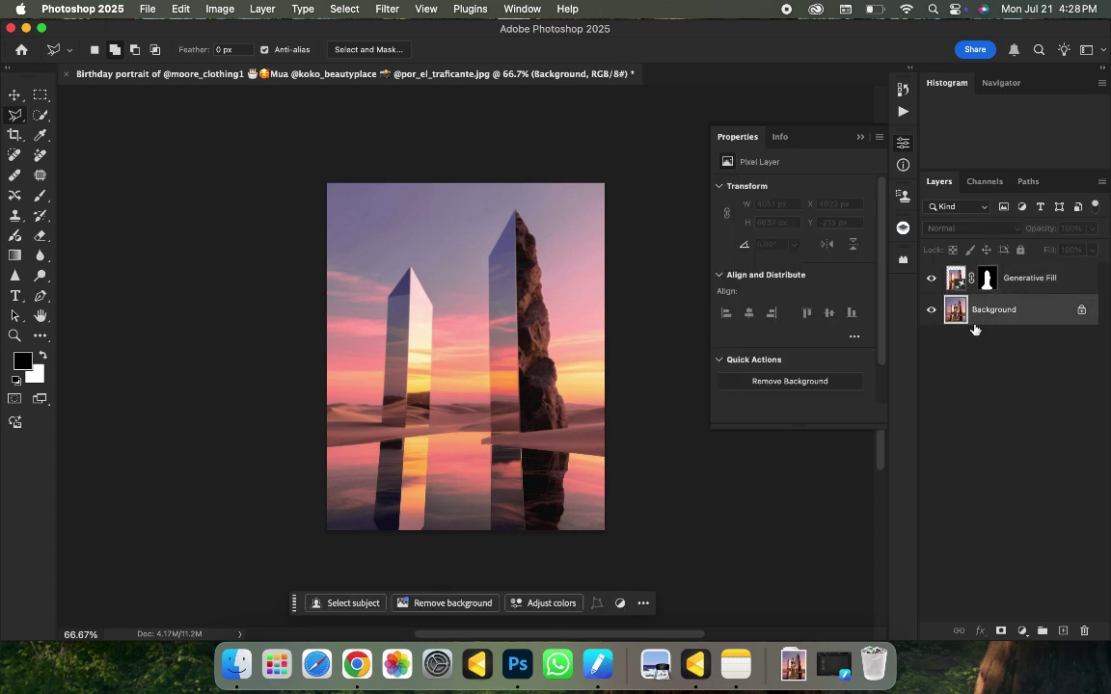
{"action": "key", "text": "super+j"}
{"action": "left_click", "coordinate": [993, 278], "text": "shift"}
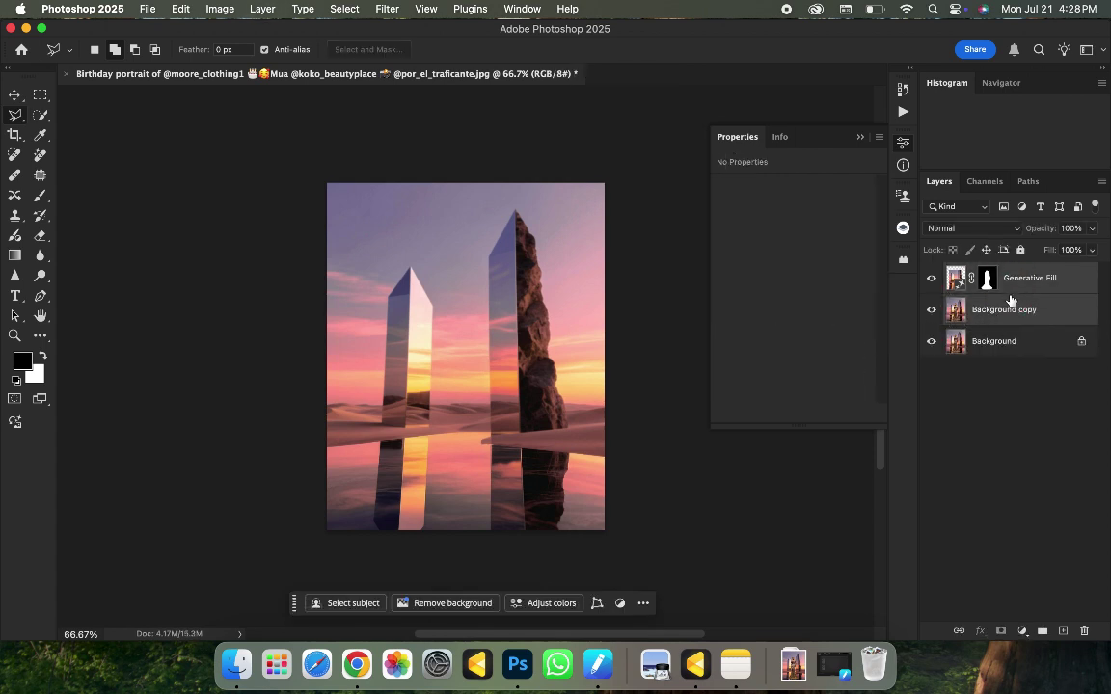
{"action": "key", "text": "super+e"}
Step: Hide the merged layer, outline the woman on the Background layer, fill the area with Content-Aware at 100% opacity, and deselect
{"action": "left_click", "coordinate": [931, 280]}
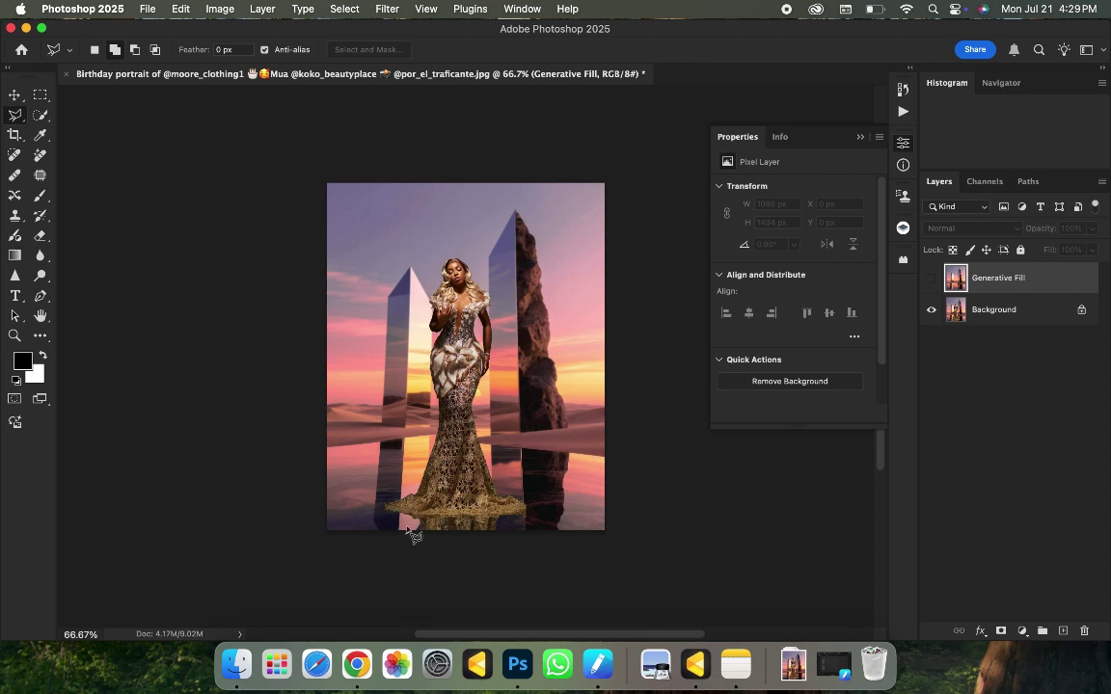
{"action": "mouse_move", "coordinate": [407, 525]}
{"action": "left_mouse_down"}
{"action": "mouse_move", "coordinate": [384, 503]}
{"action": "mouse_move", "coordinate": [410, 463]}
{"action": "mouse_move", "coordinate": [422, 405]}
{"action": "mouse_move", "coordinate": [436, 253]}
{"action": "mouse_move", "coordinate": [468, 253]}
{"action": "mouse_move", "coordinate": [502, 316]}
{"action": "mouse_move", "coordinate": [491, 434]}
{"action": "mouse_move", "coordinate": [521, 516]}
{"action": "mouse_move", "coordinate": [407, 536]}
{"action": "left_mouse_up"}
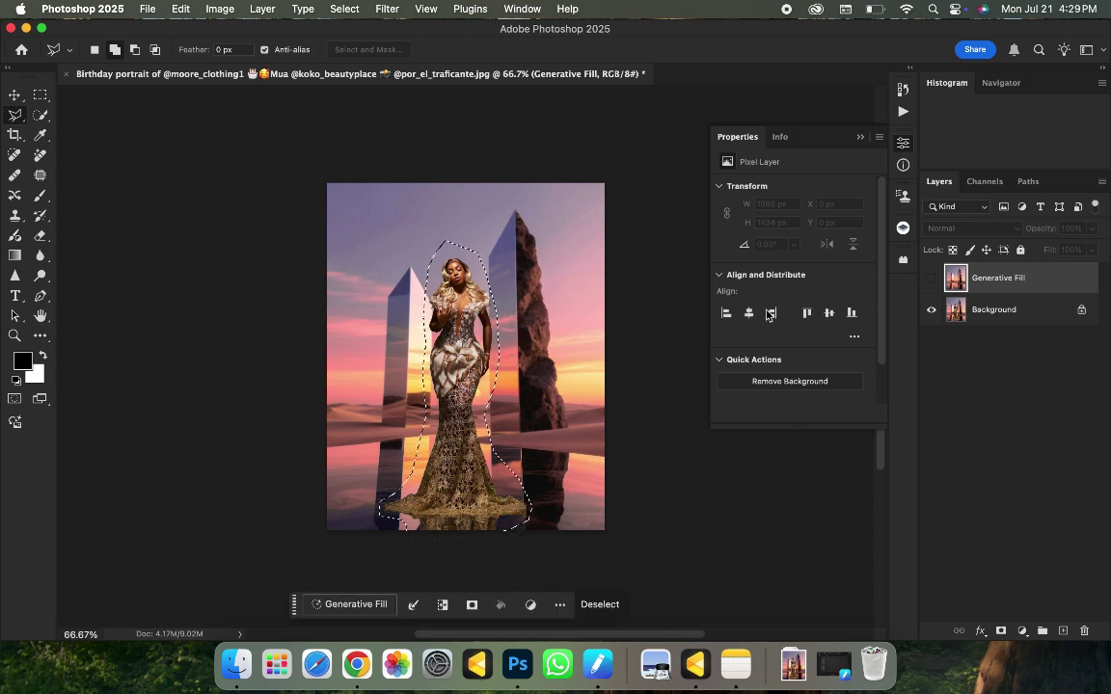
{"action": "left_click", "coordinate": [977, 316]}
{"action": "right_click", "coordinate": [449, 224]}
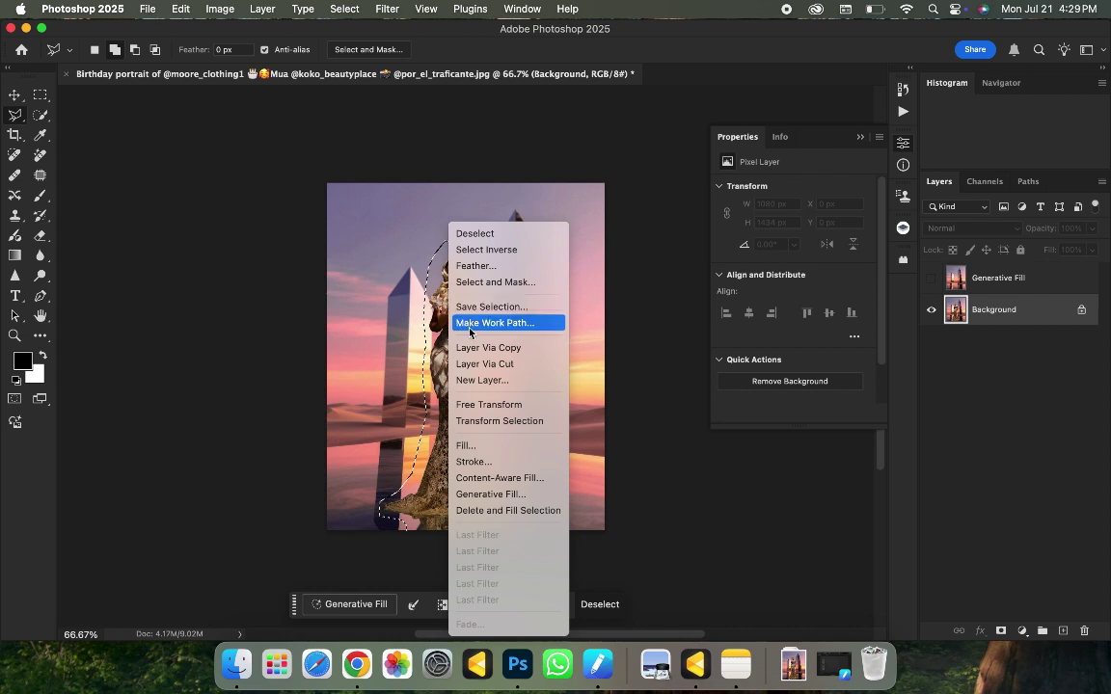
{"action": "left_click", "coordinate": [466, 445]}
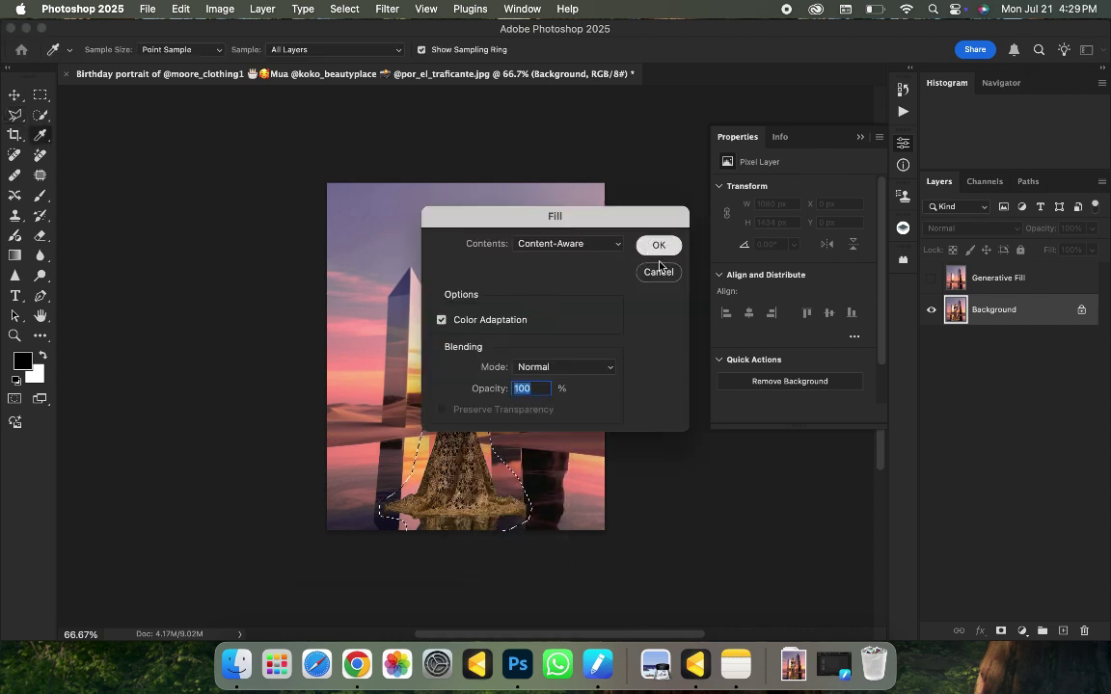
{"action": "key", "text": "Return"}
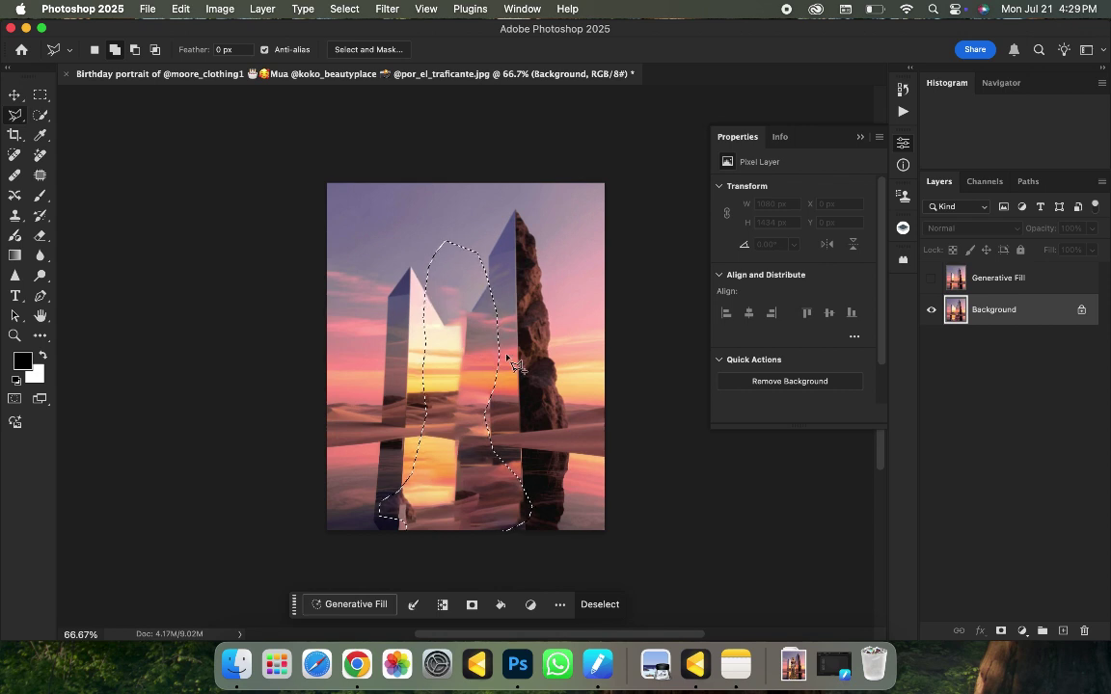
{"action": "left_click", "coordinate": [300, 273]}
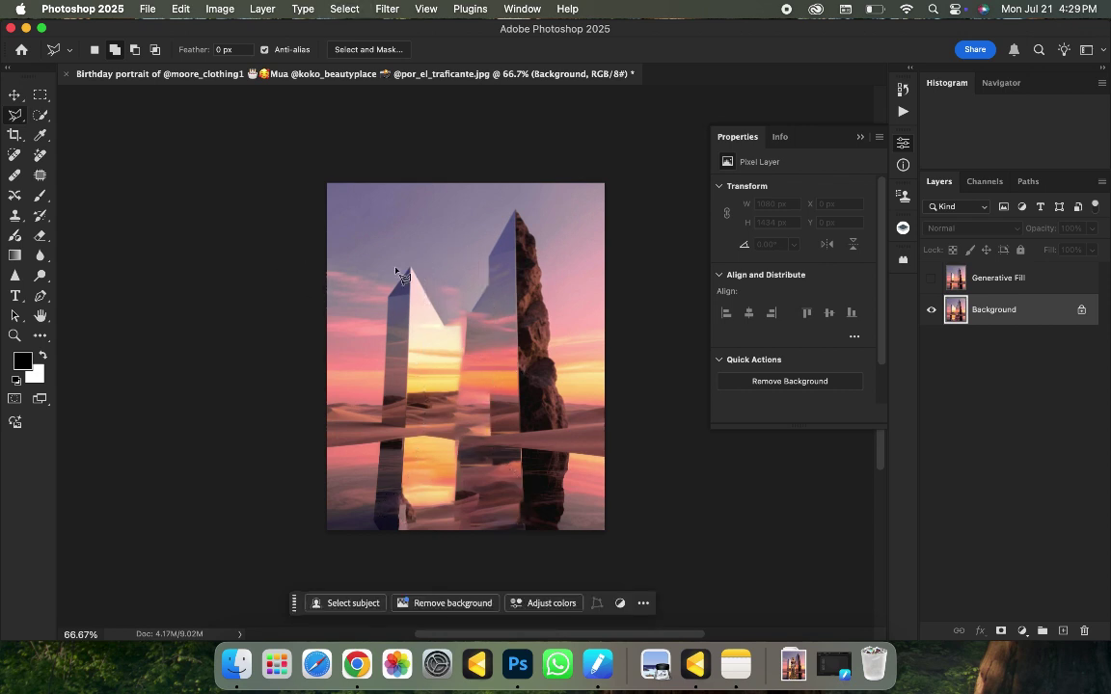
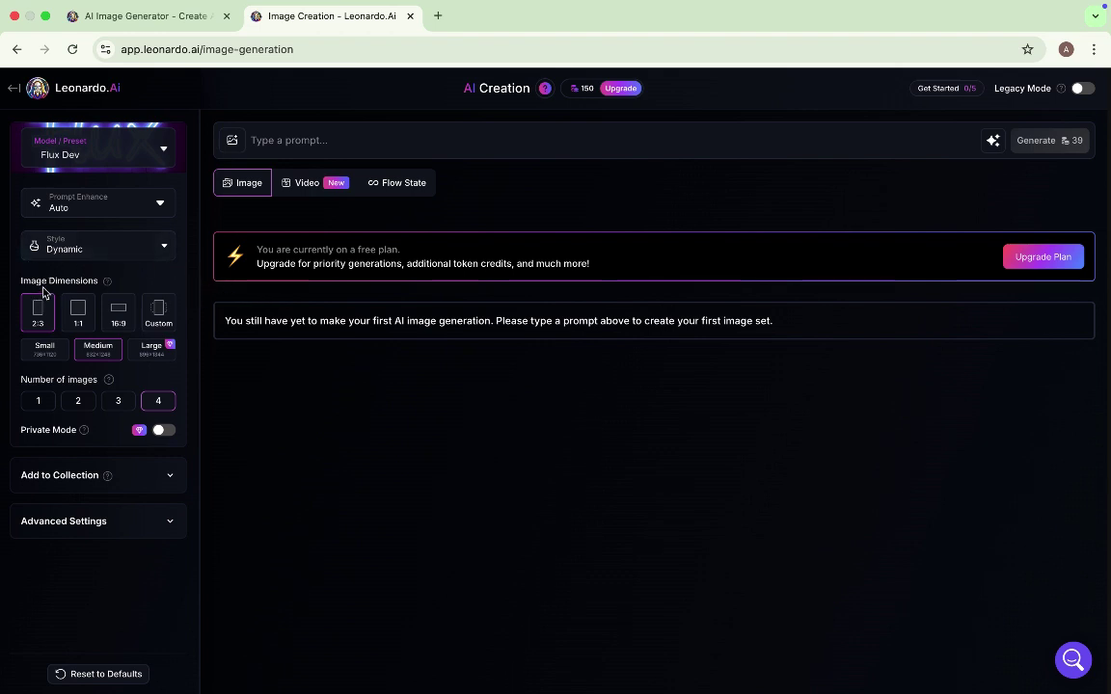
Step: Set the model preset to Portrait Perfect on Leonardo.Ai's image generation page
{"action": "left_click", "coordinate": [164, 155]}
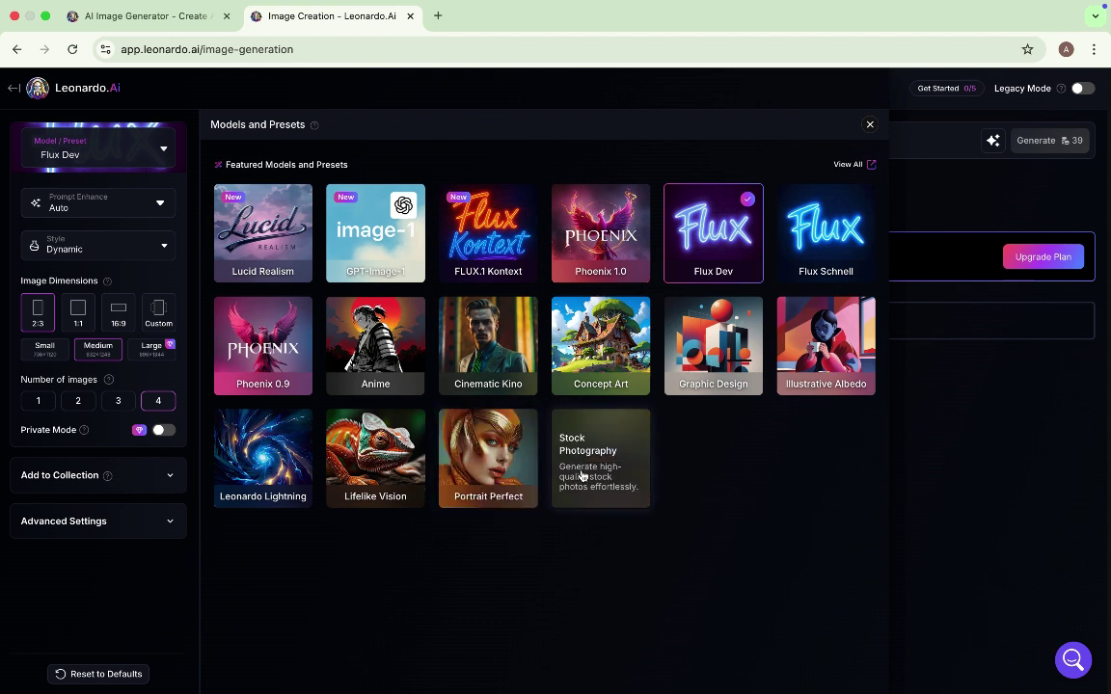
{"action": "left_click", "coordinate": [471, 472]}
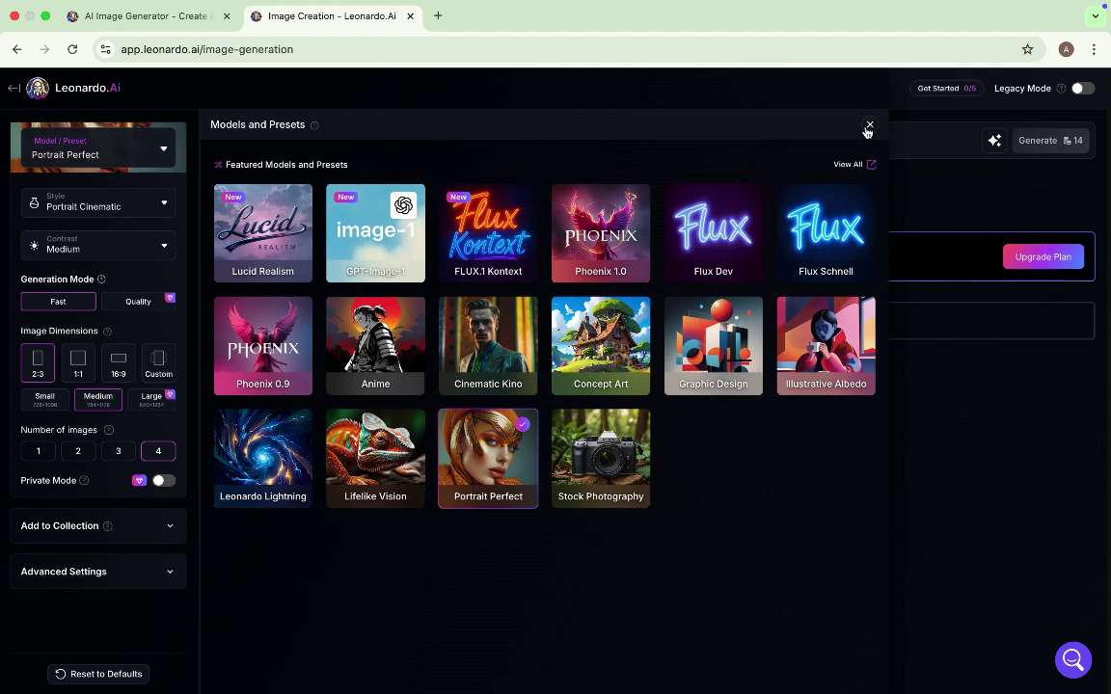
{"action": "left_click", "coordinate": [867, 127]}
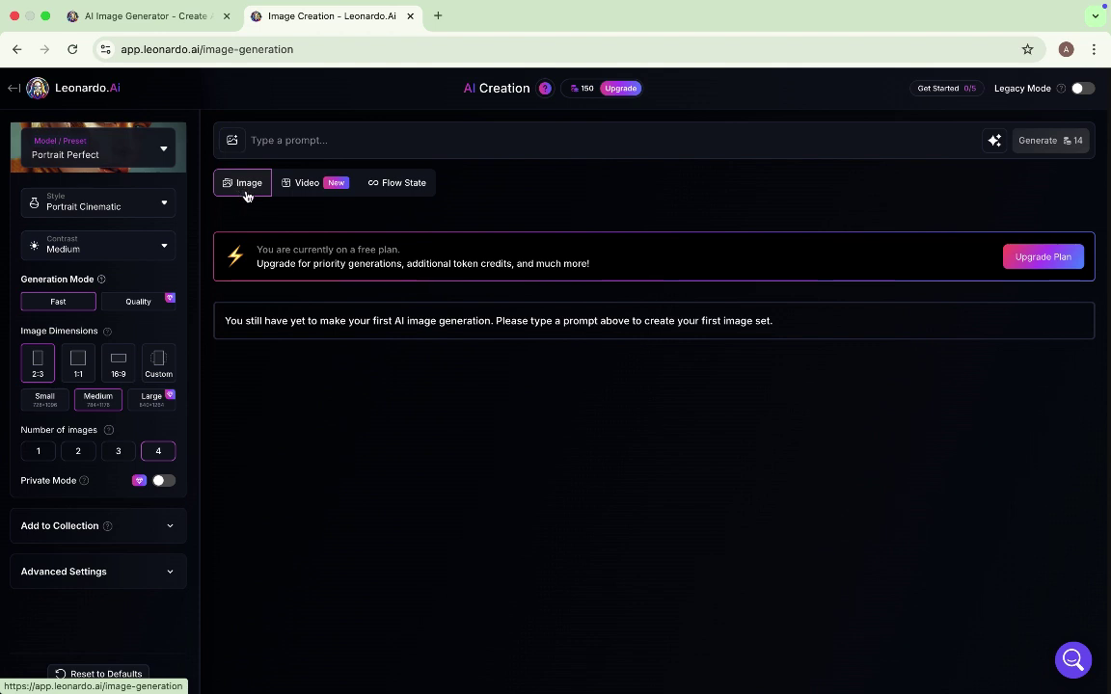
Step: Show all image guidance types, dismiss the subscription offer, and choose Image to Image as the way to use the reference
{"action": "left_click", "coordinate": [233, 141]}
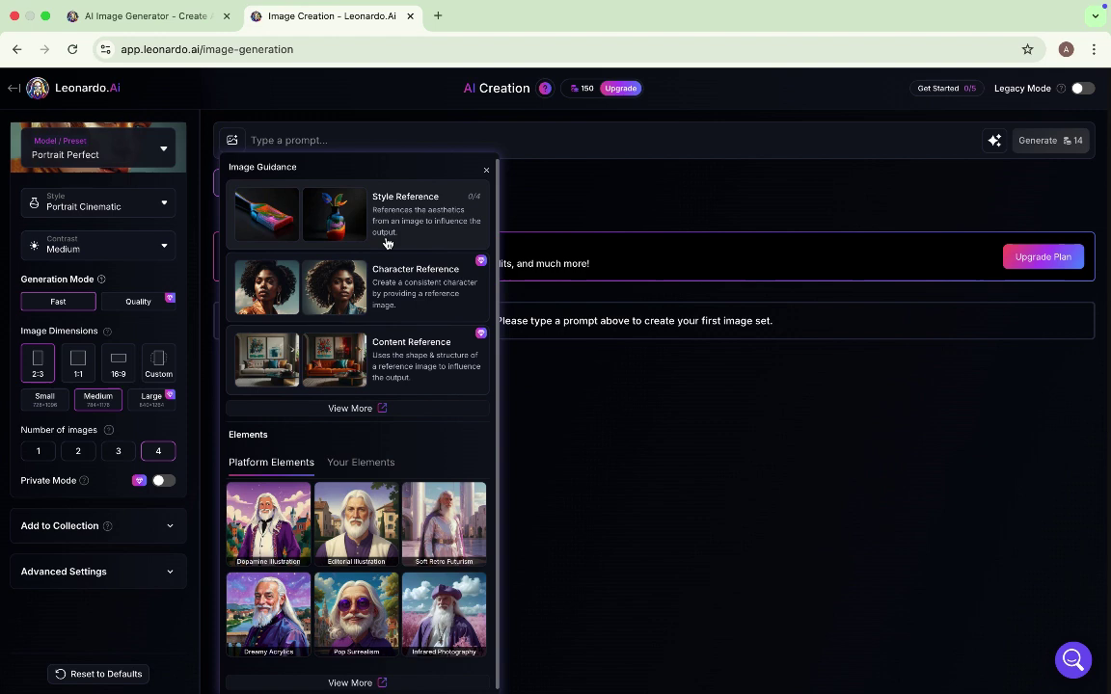
{"action": "left_click", "coordinate": [356, 408]}
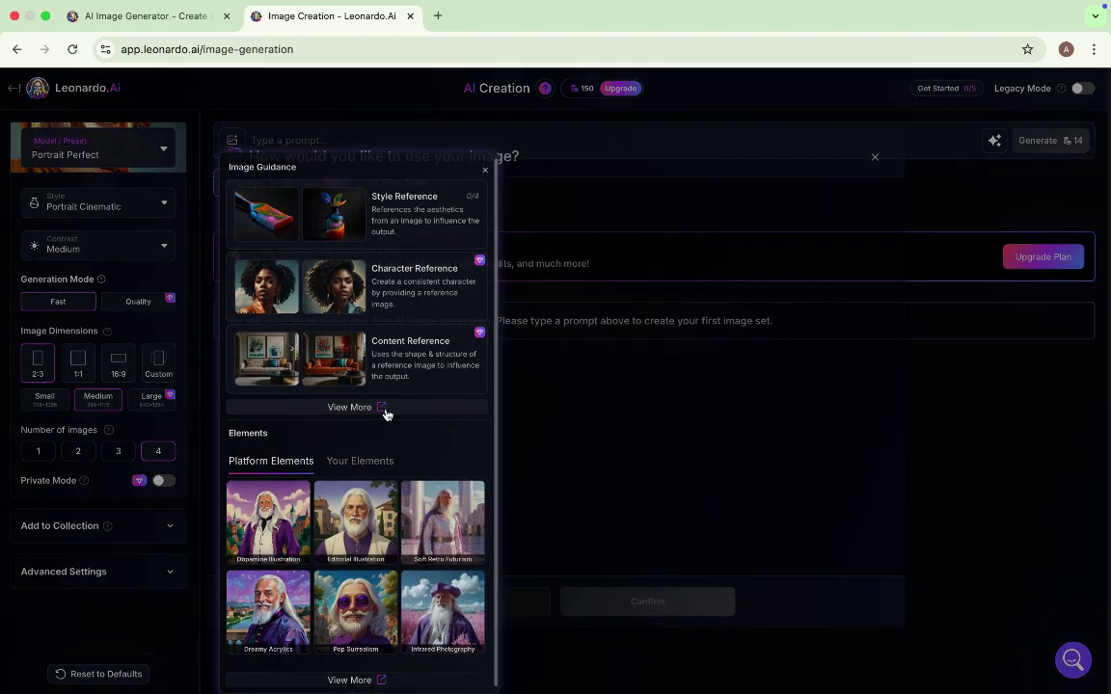
{"action": "left_click", "coordinate": [800, 284]}
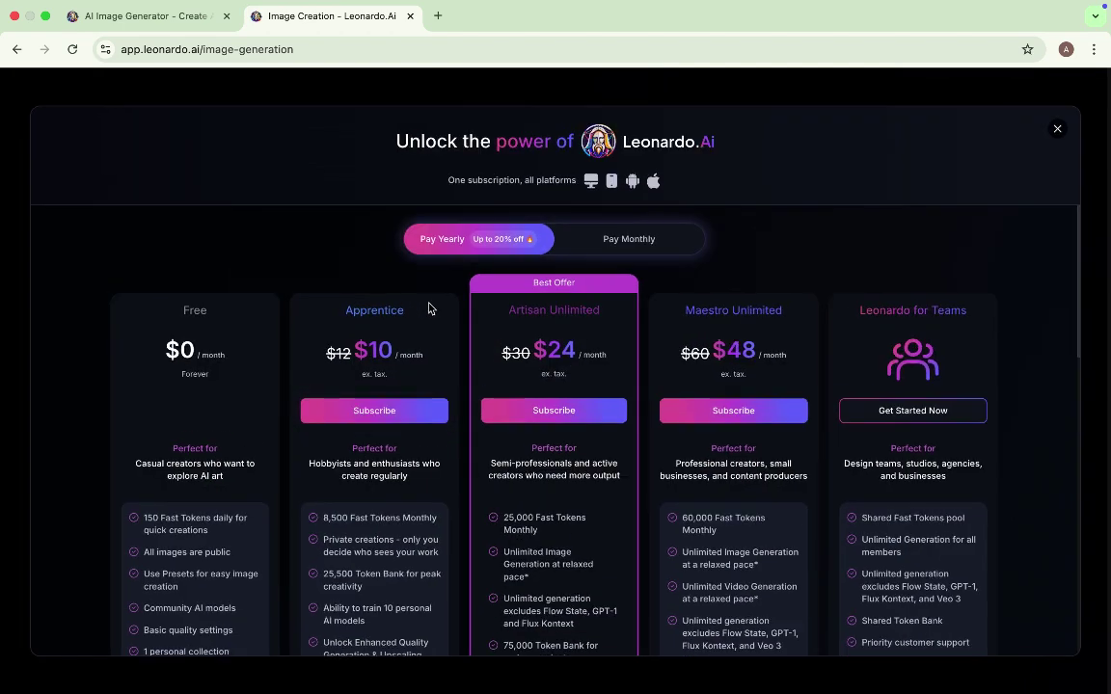
{"action": "left_click", "coordinate": [1054, 128]}
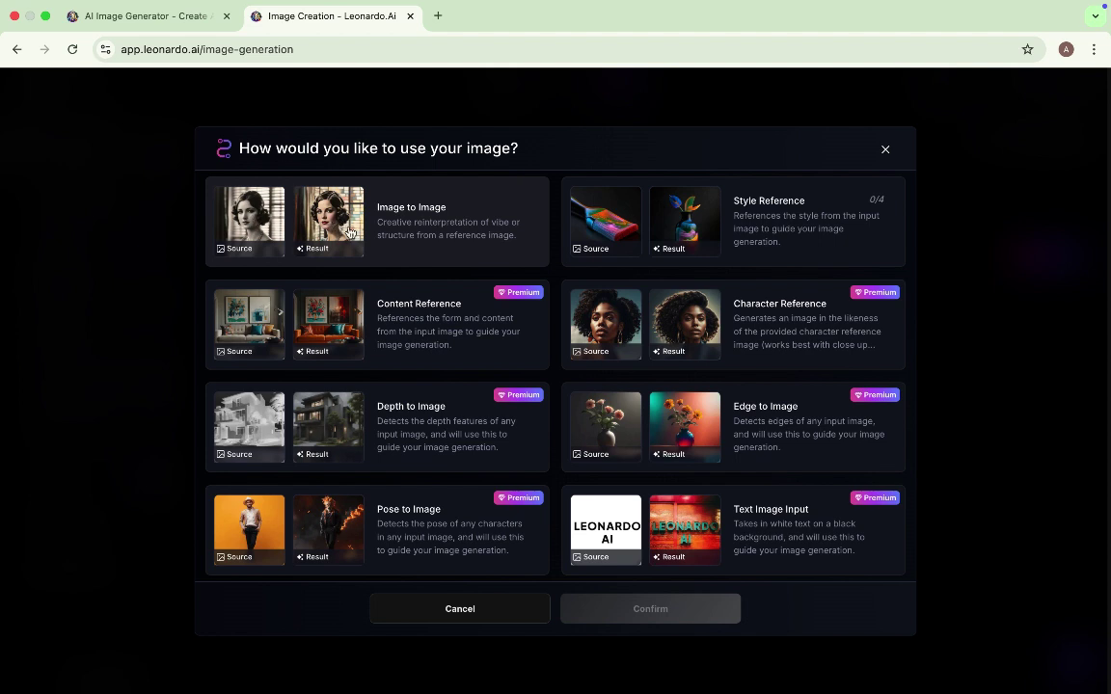
{"action": "left_click", "coordinate": [405, 240]}
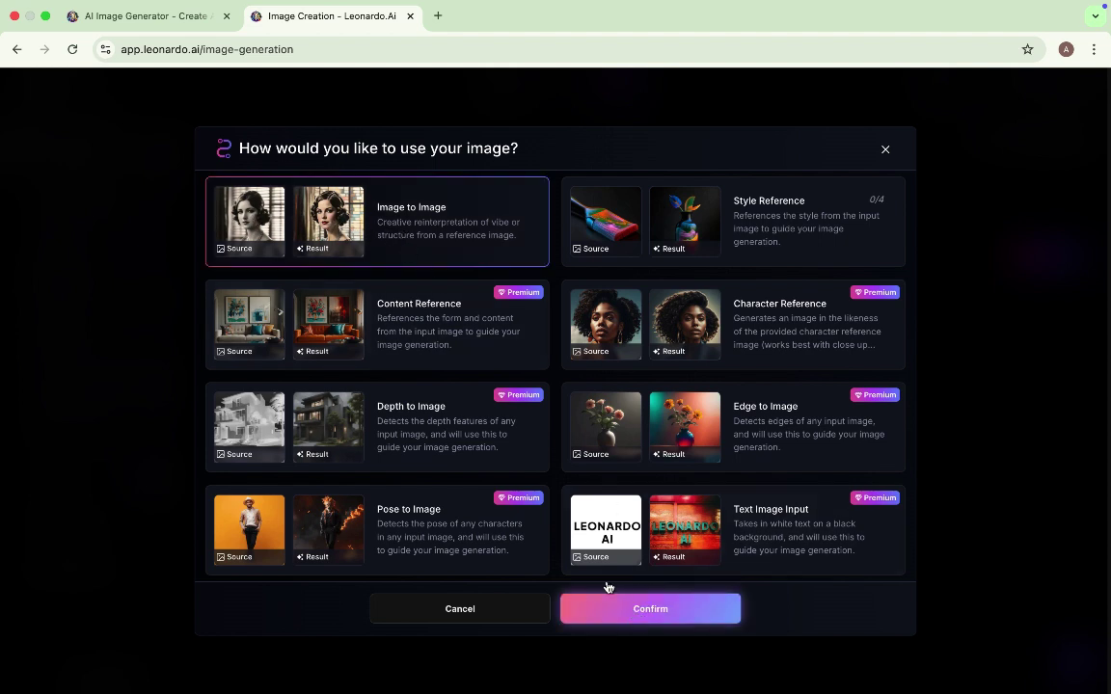
{"action": "left_click", "coordinate": [650, 609]}
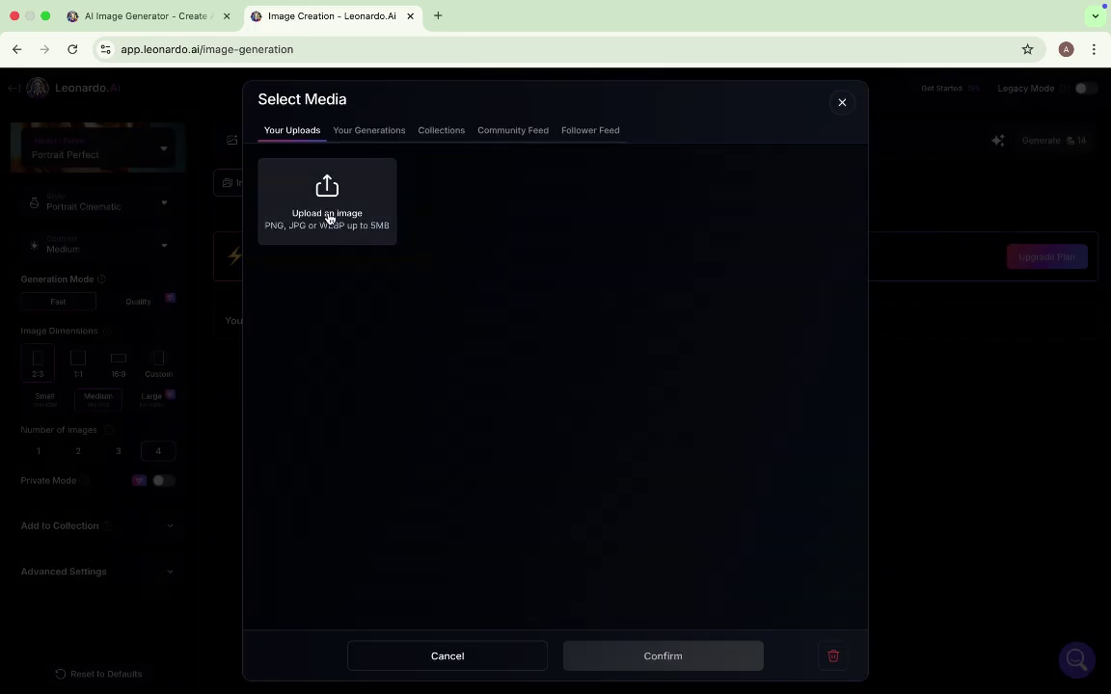
Step: Upload the edited Birthday portrait JPG of the mirrored pillars from the Downloads folder as the guidance image
{"action": "left_click", "coordinate": [331, 205]}
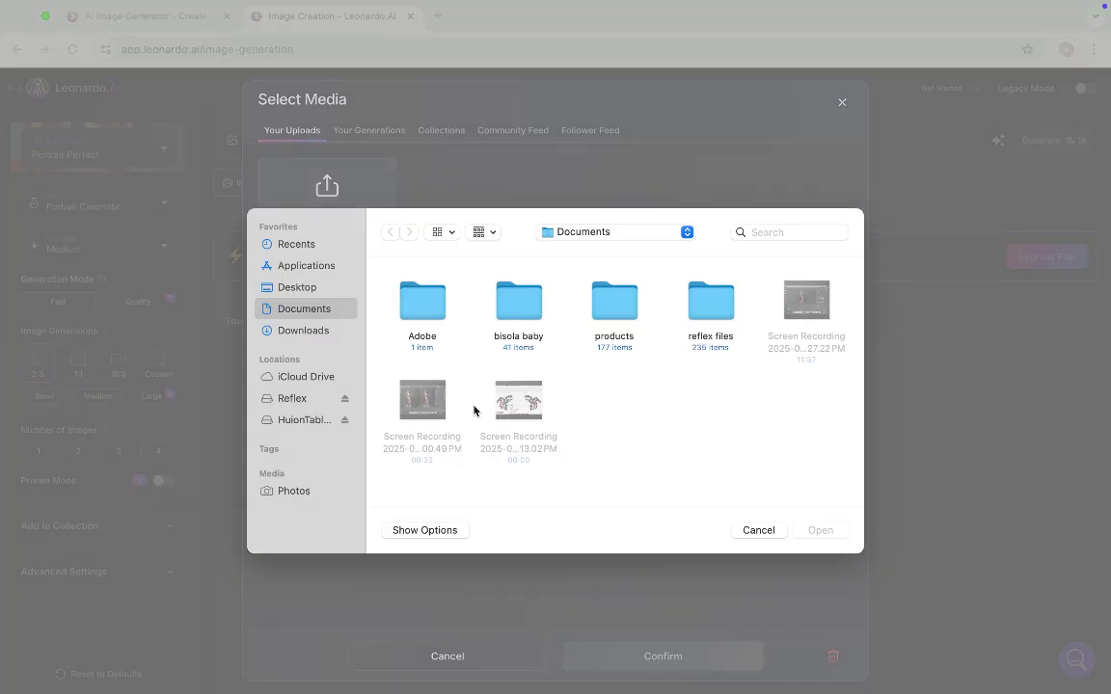
{"action": "left_click", "coordinate": [297, 330]}
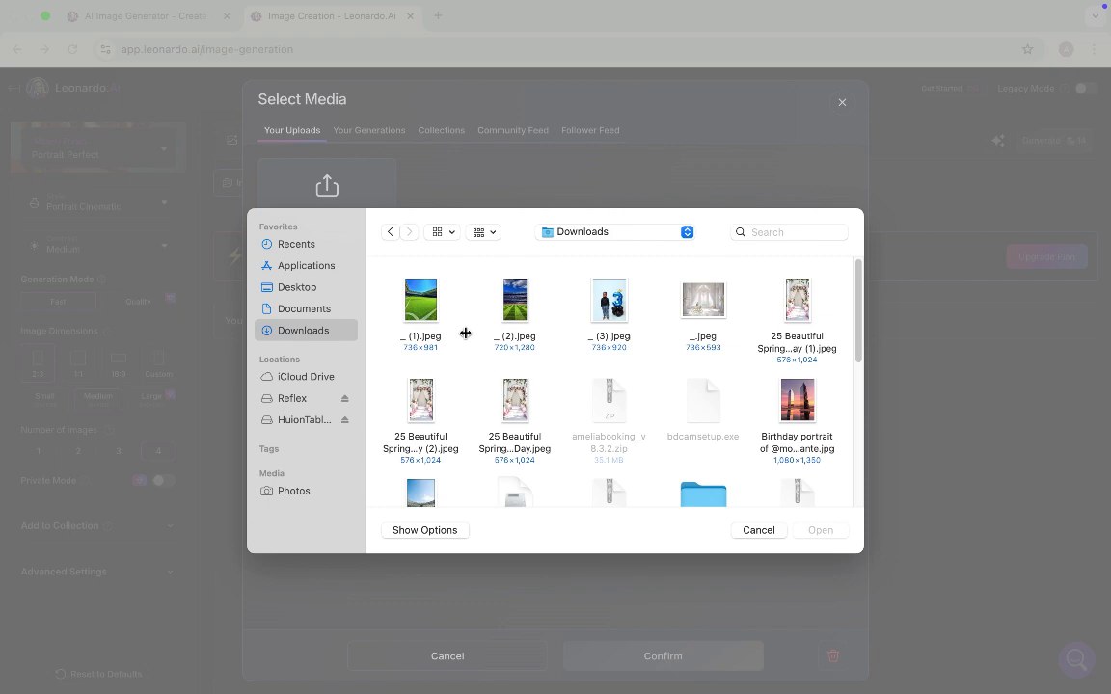
{"action": "scroll", "coordinate": [618, 383], "scroll_direction": "down", "scroll_amount": 2}
{"action": "left_click", "coordinate": [797, 359]}
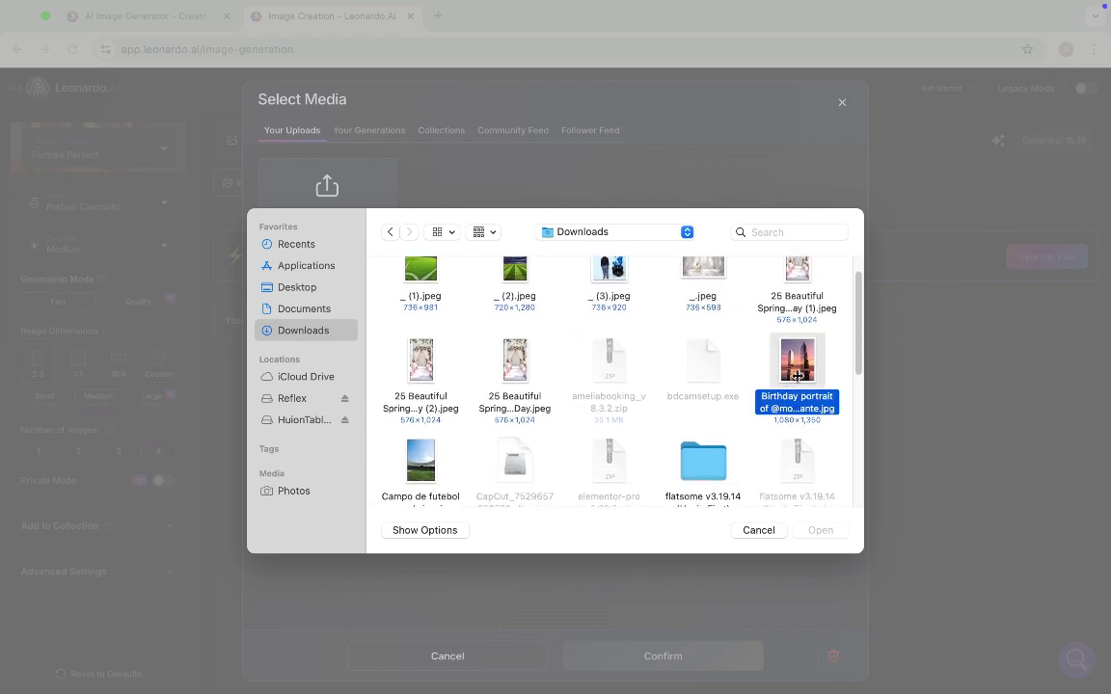
{"action": "left_click", "coordinate": [813, 529]}
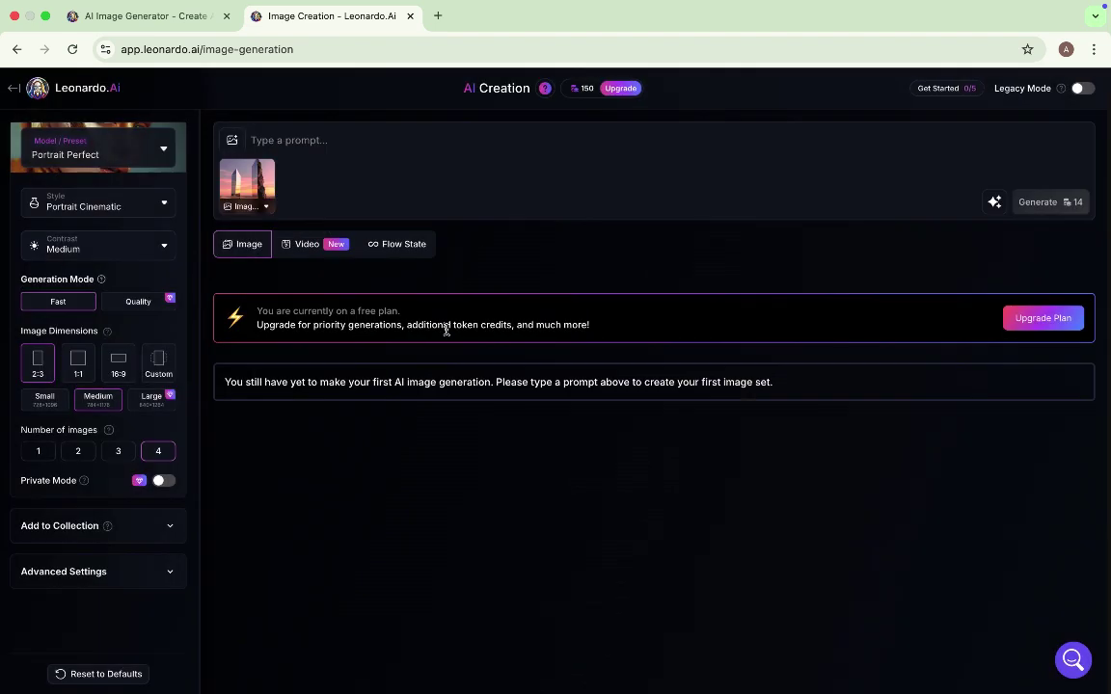
Step: Generate four images with the prompt "generate similar background with the reference attached below"
{"action": "left_click", "coordinate": [259, 132]}
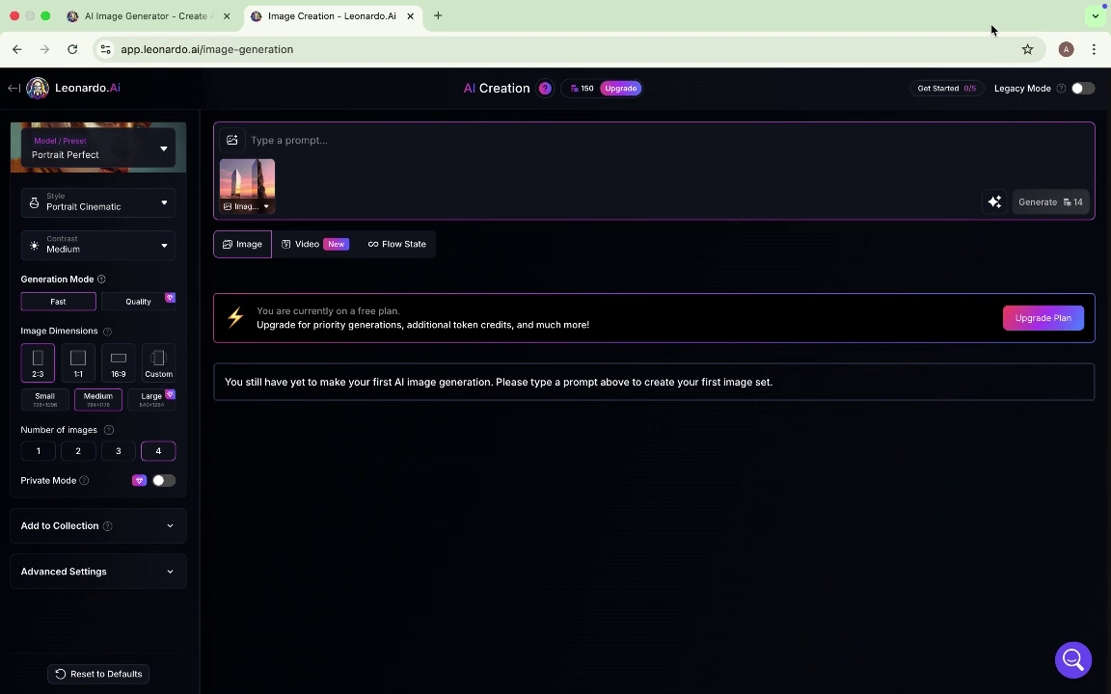
{"action": "type", "text": "g"}
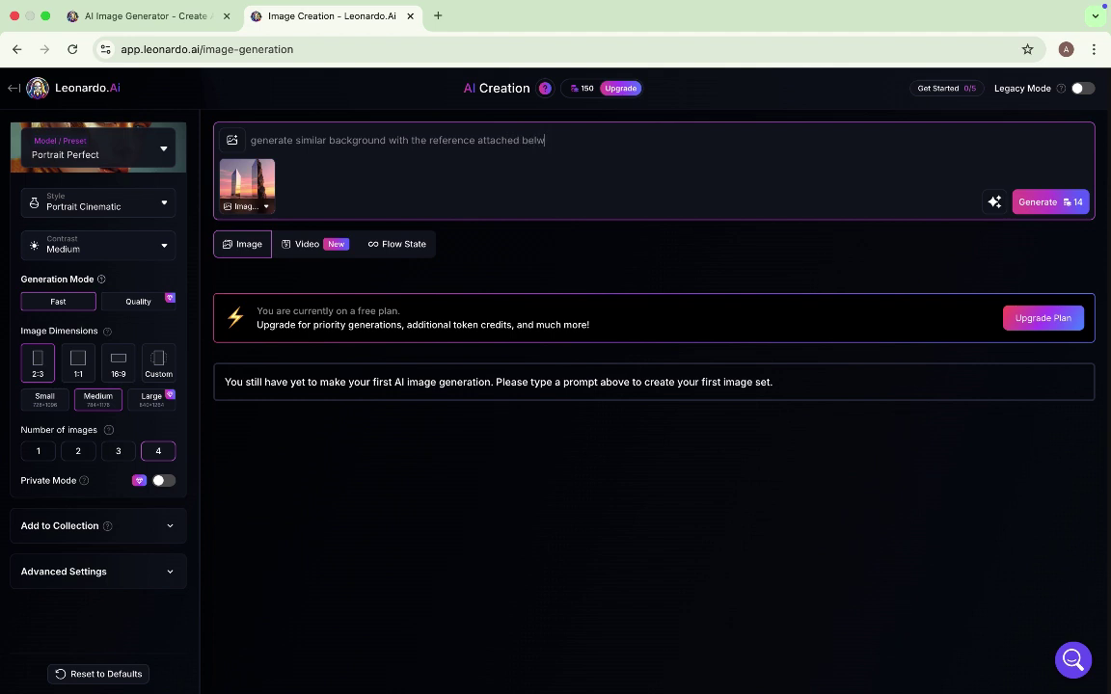
{"action": "key", "text": "Return"}
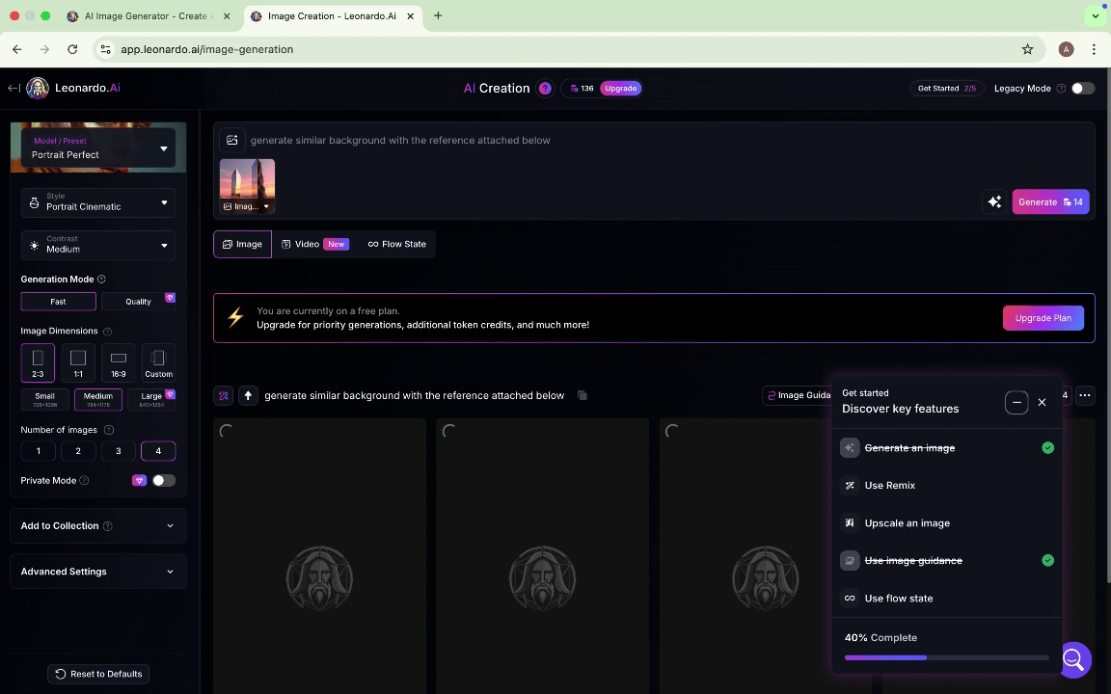
Step: Close the Get started checklist, look over the generated backgrounds, and open the fourth one, with the plant-covered pillar, in the larger view
{"action": "left_click", "coordinate": [1041, 403]}
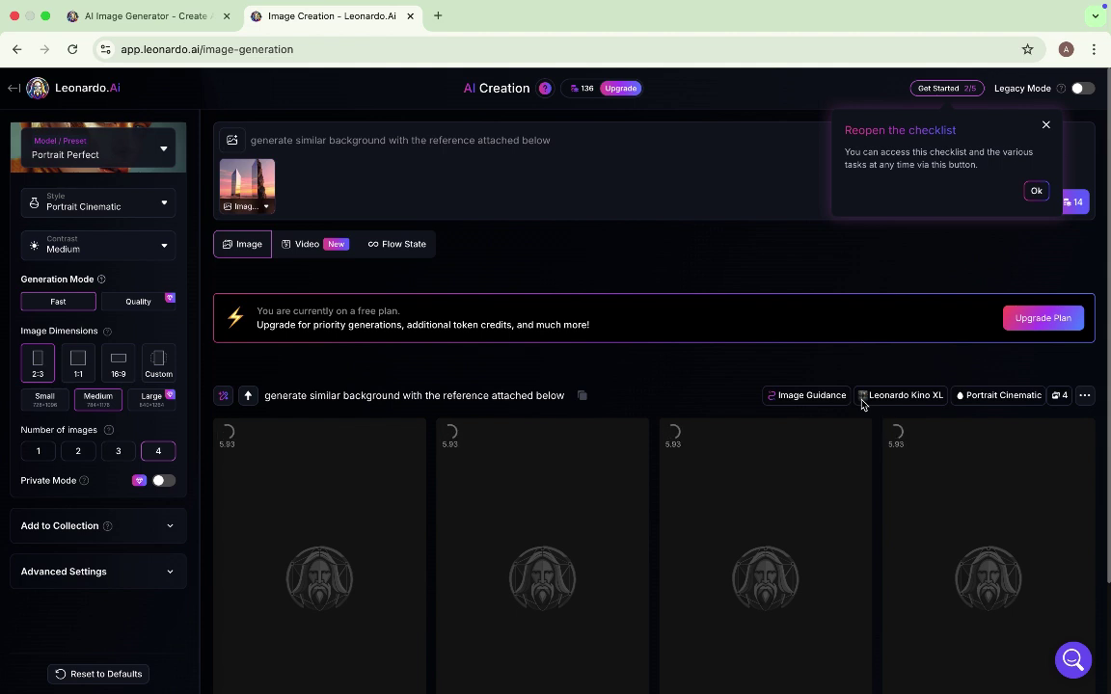
{"action": "scroll", "coordinate": [861, 405], "scroll_direction": "down", "scroll_amount": 2}
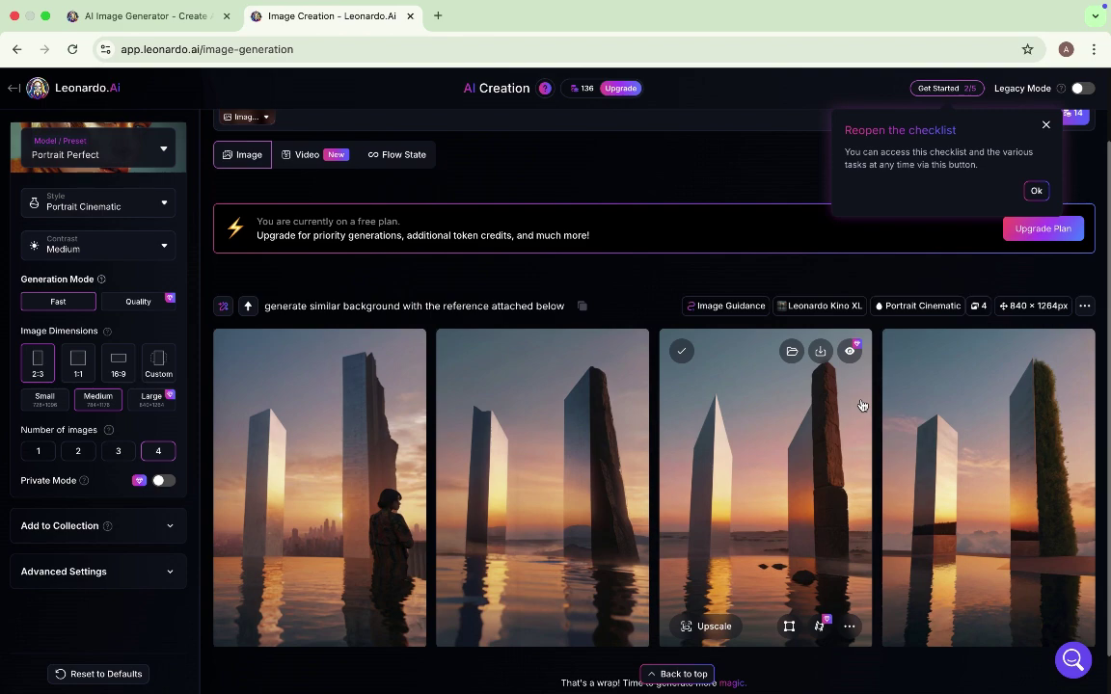
{"action": "scroll", "coordinate": [857, 413], "scroll_direction": "down", "scroll_amount": 1}
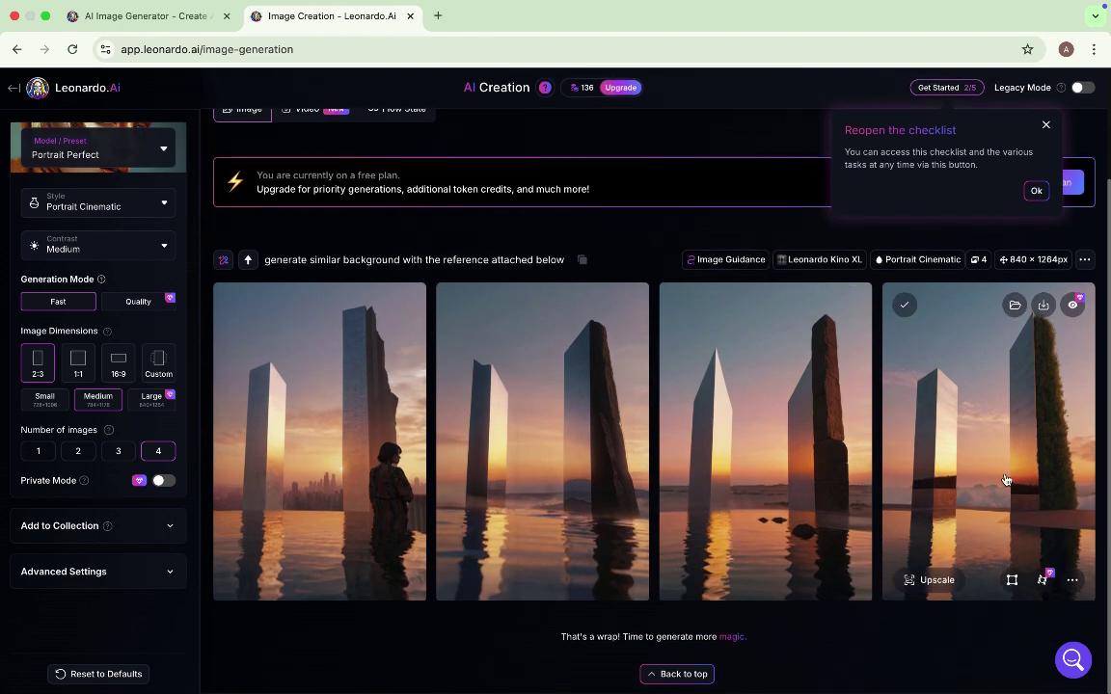
{"action": "left_click", "coordinate": [978, 480]}
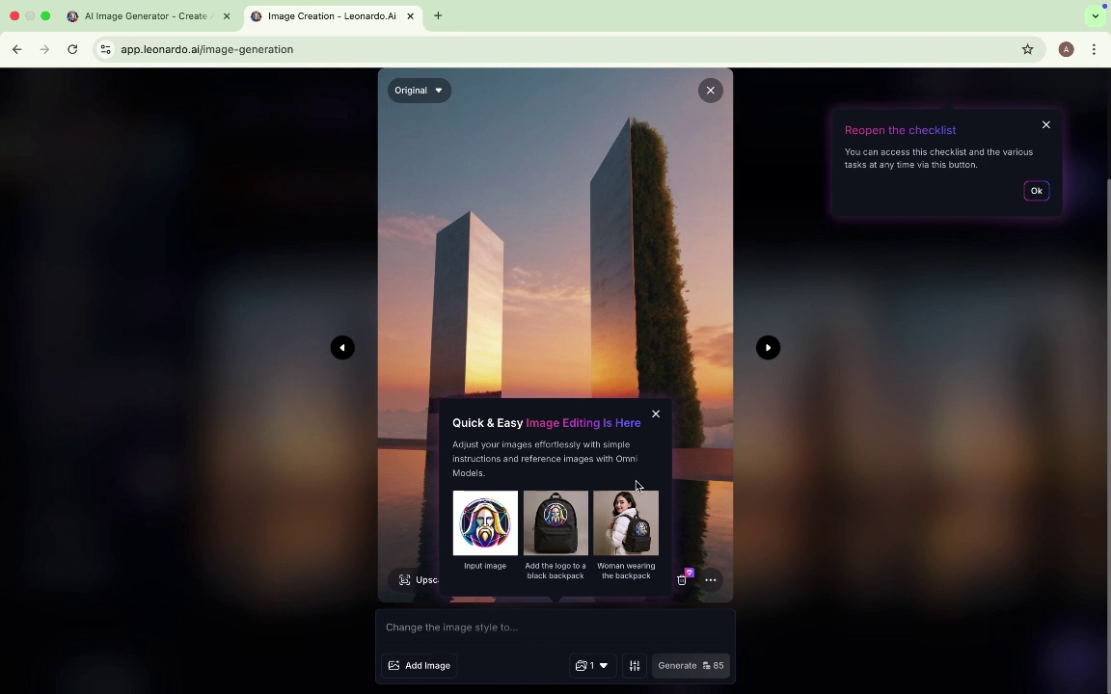
Step: Dismiss the image editing tip, view the third generated background enlarged, and return to the results without the checklist reminder
{"action": "left_click", "coordinate": [652, 415]}
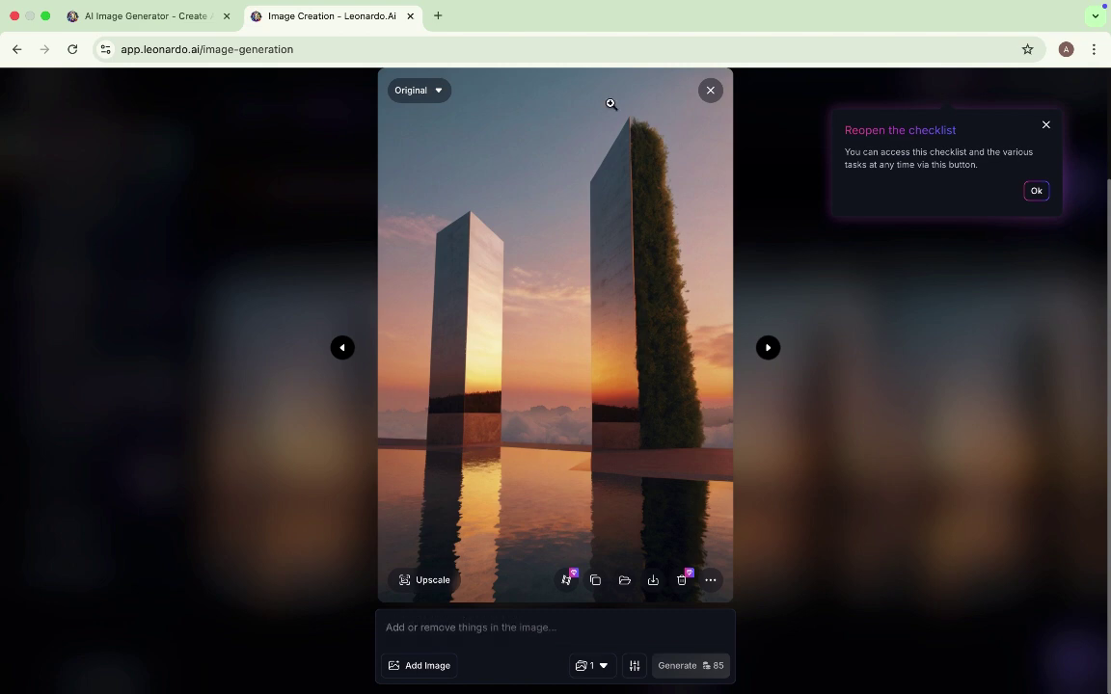
{"action": "left_click", "coordinate": [342, 349]}
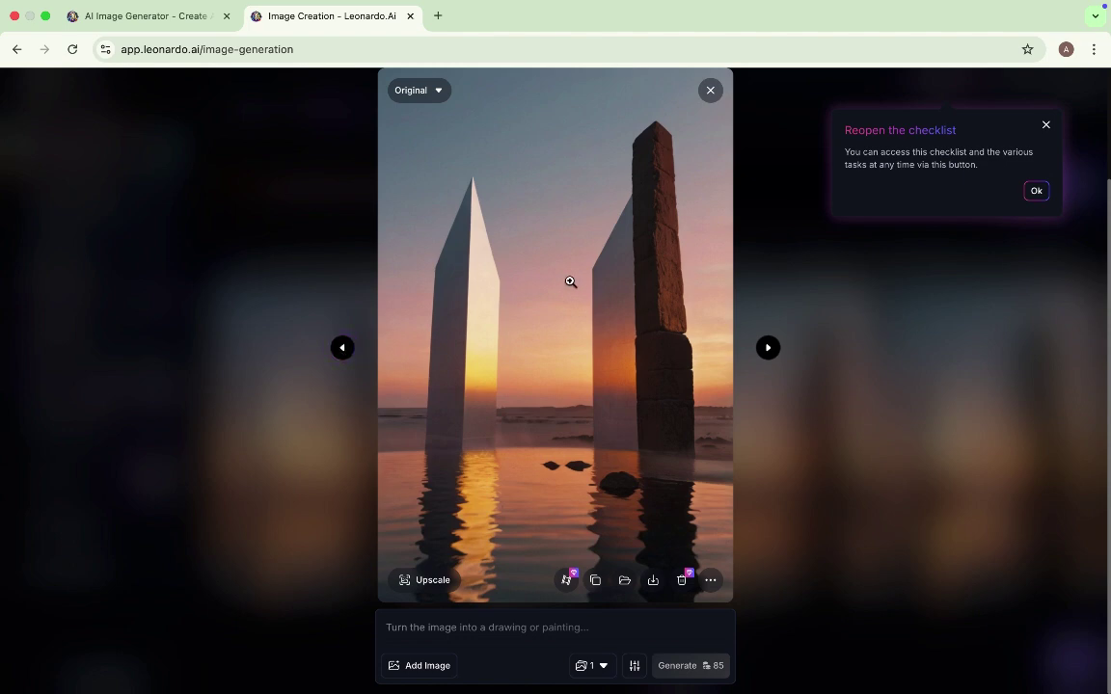
{"action": "left_click", "coordinate": [710, 90]}
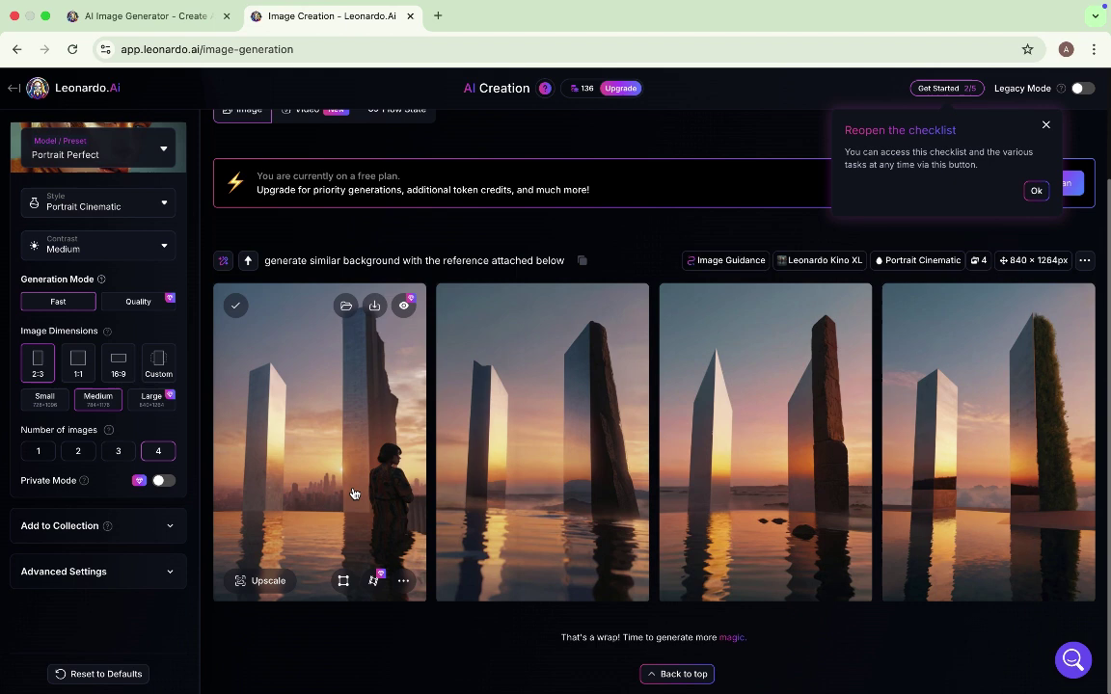
{"action": "left_click", "coordinate": [1046, 127]}
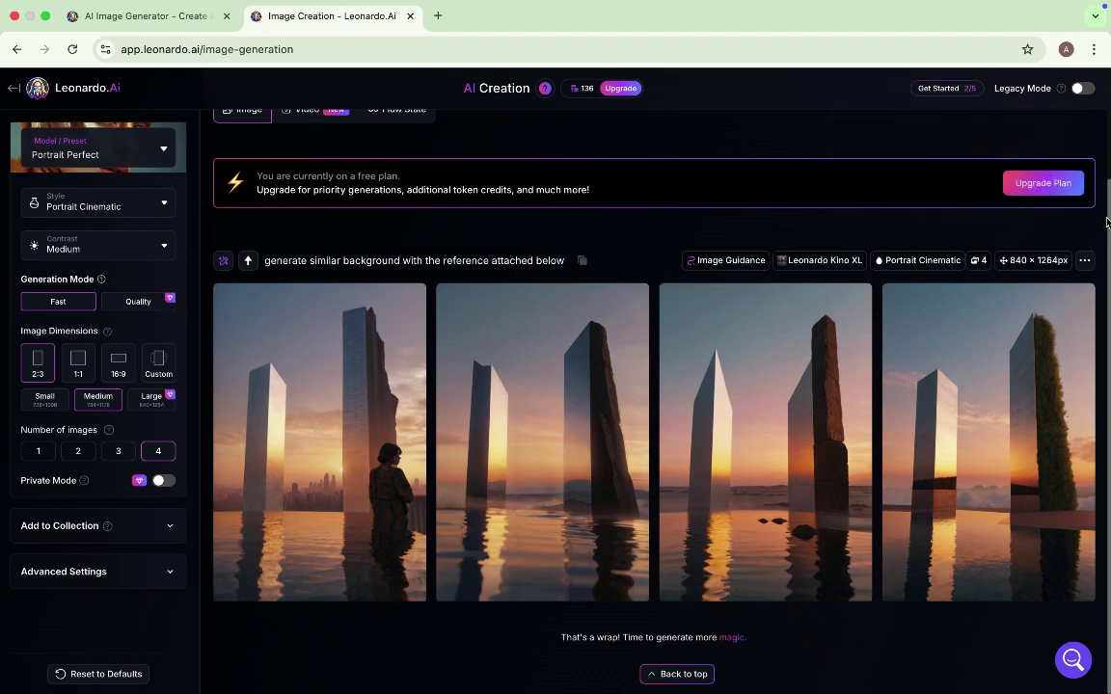
Step: Reword the prompt to "generate the exact replica of background with the reference attached below" and generate four new images
{"action": "scroll", "coordinate": [791, 165], "scroll_direction": "up", "scroll_amount": 3}
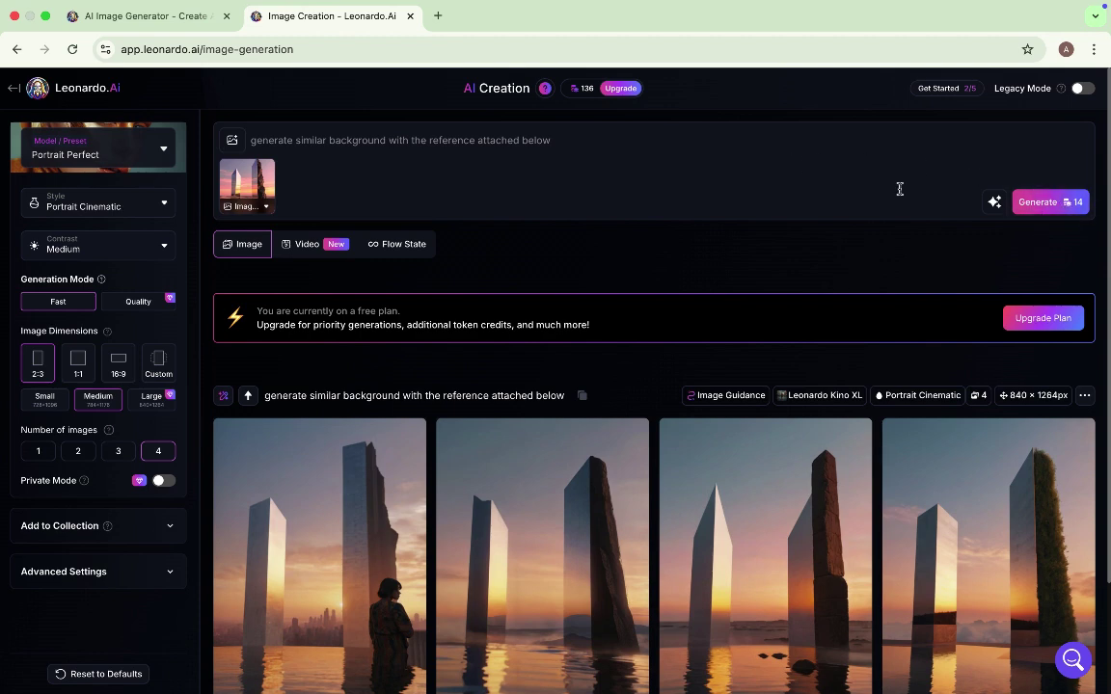
{"action": "left_click", "coordinate": [330, 142]}
{"action": "key", "text": "BackSpace"}
{"action": "key", "text": "BackSpace"}
{"action": "key", "text": "BackSpace"}
{"action": "key", "text": "BackSpace"}
{"action": "key", "text": "BackSpace"}
{"action": "key", "text": "BackSpace"}
{"action": "key", "text": "BackSpace"}
{"action": "key", "text": "BackSpace"}
{"action": "type", "text": "th"}
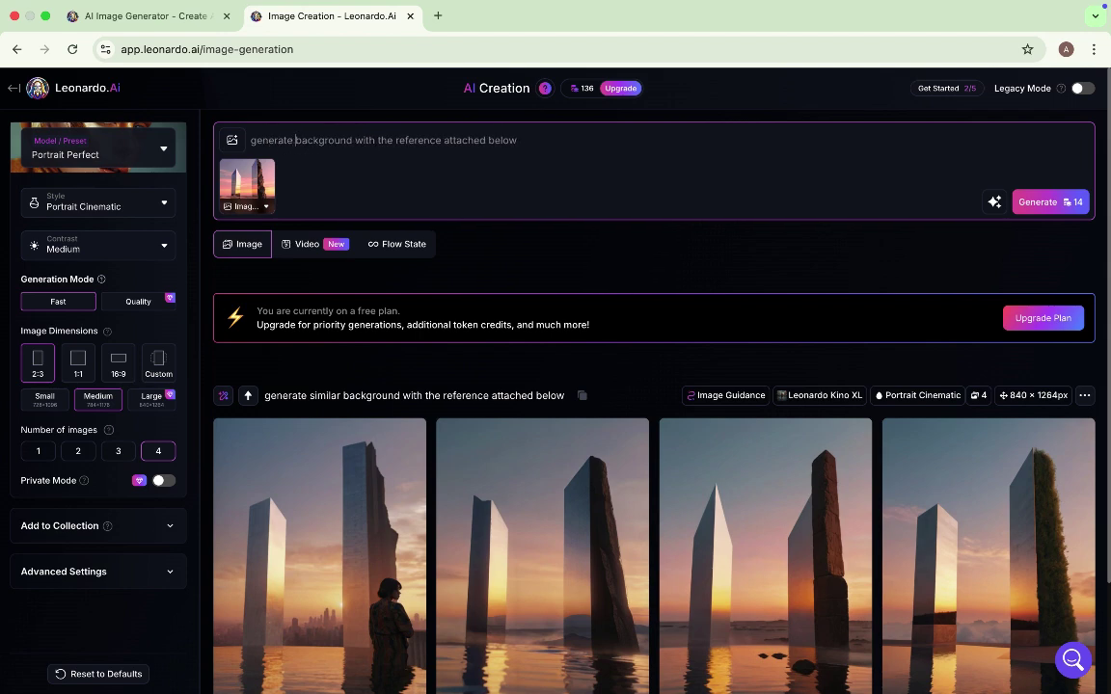
{"action": "type", "text": "e exact "}
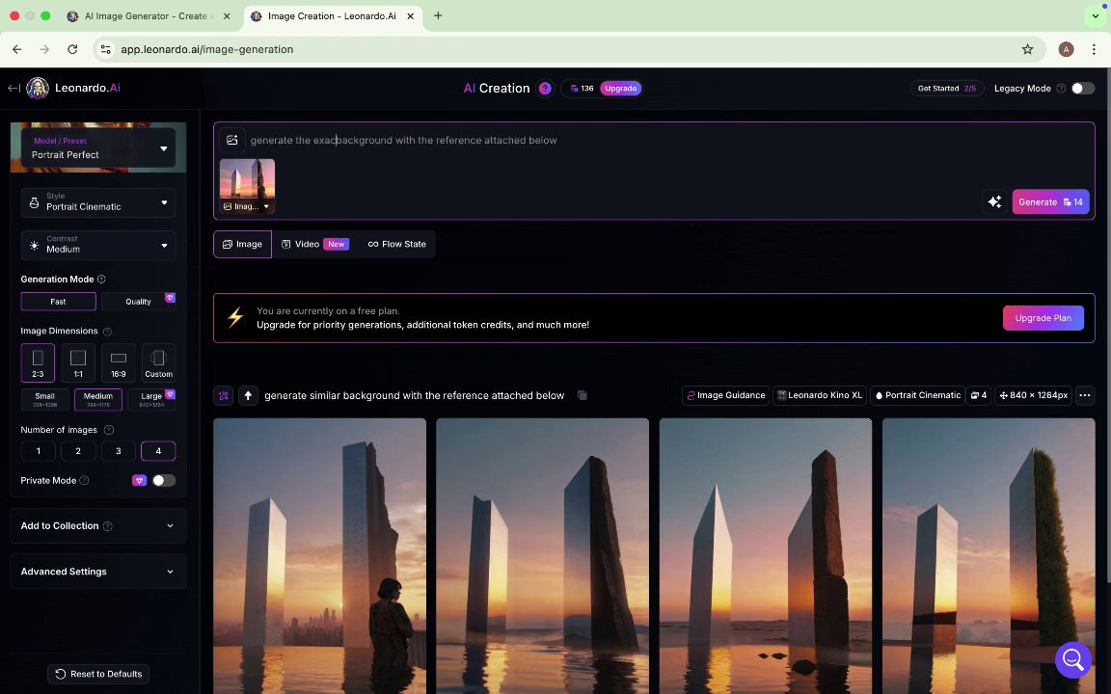
{"action": "type", "text": "replica "}
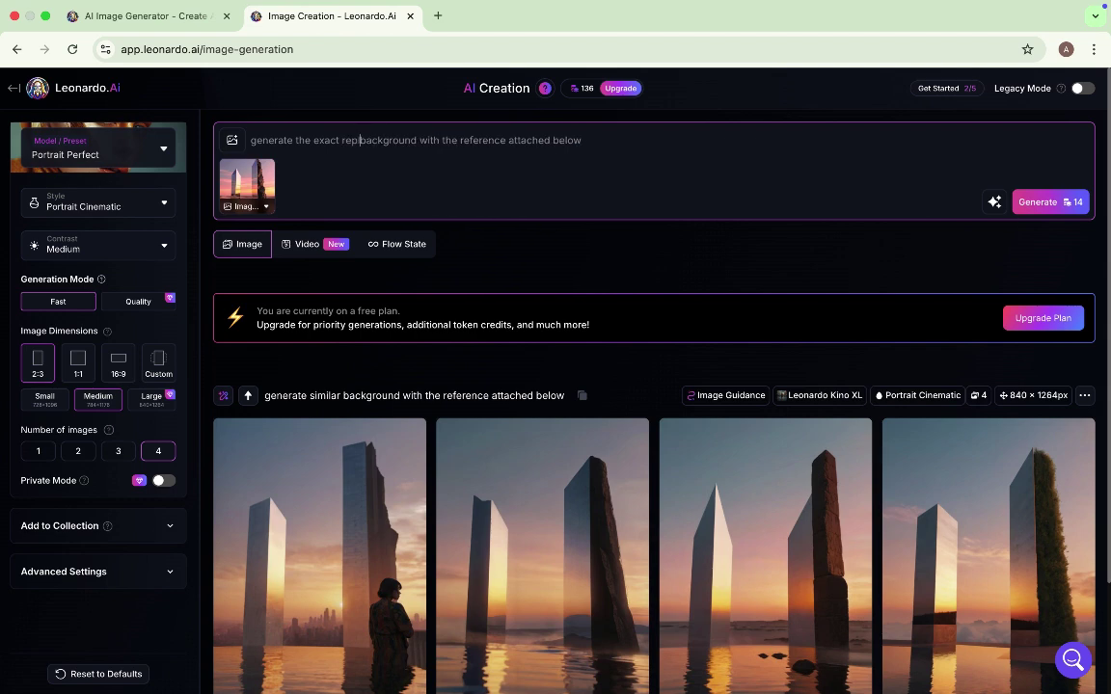
{"action": "type", "text": "of"}
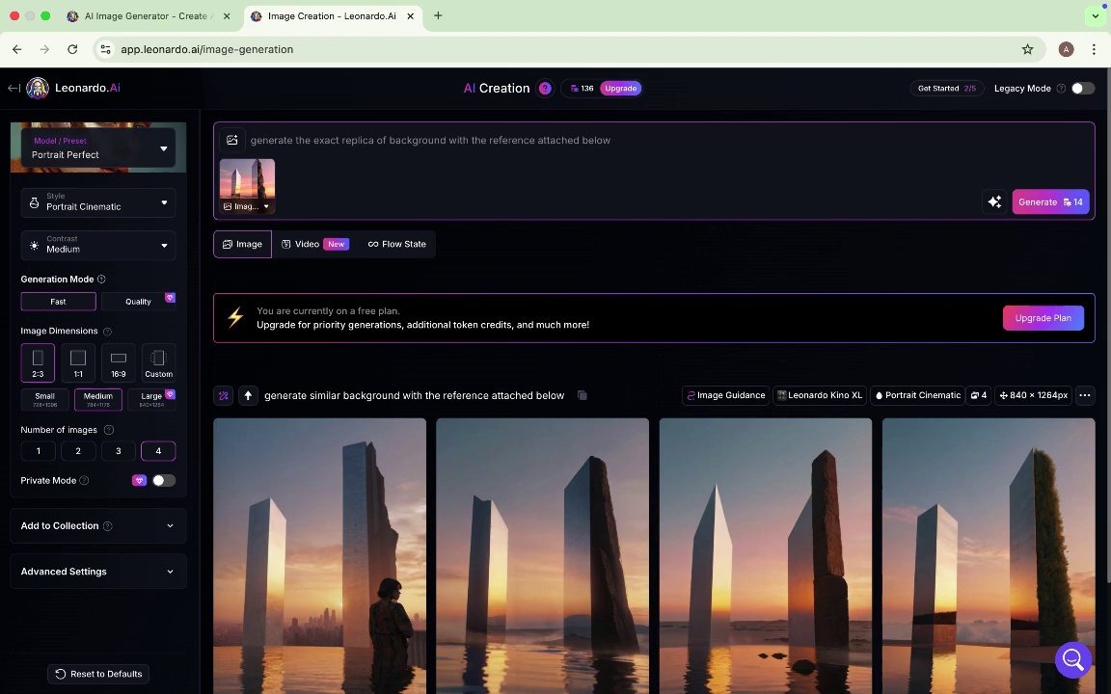
{"action": "left_click", "coordinate": [1061, 205]}
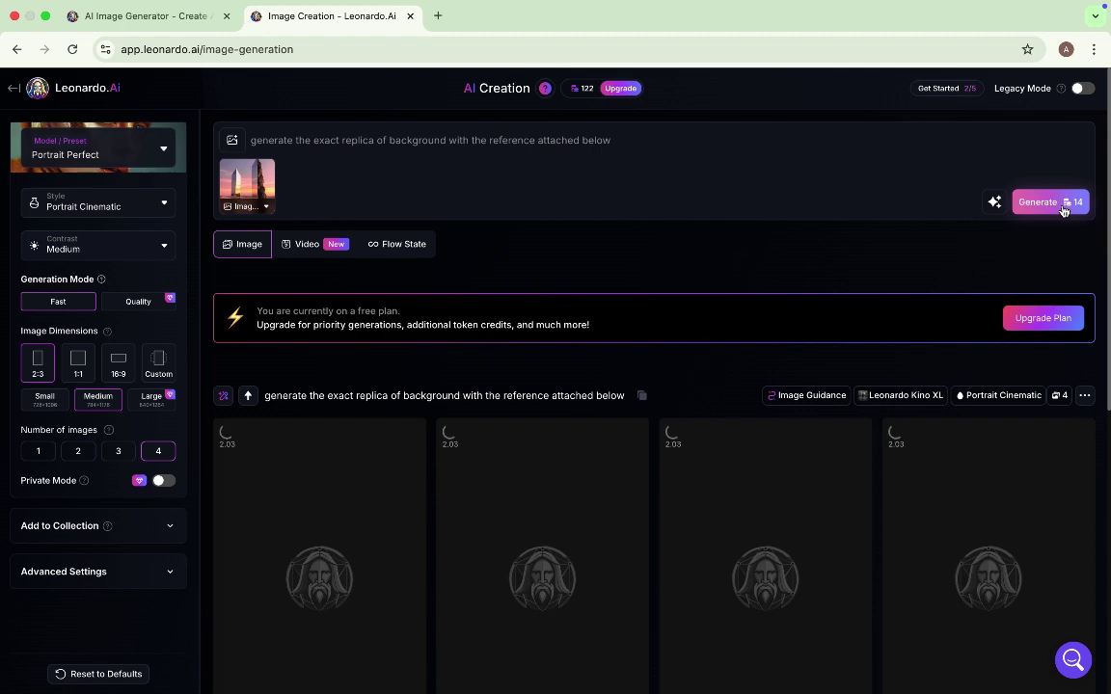
Step: View the four newly generated replica backgrounds one after another in the larger view, then return to the results
{"action": "scroll", "coordinate": [998, 379], "scroll_direction": "down", "scroll_amount": 3}
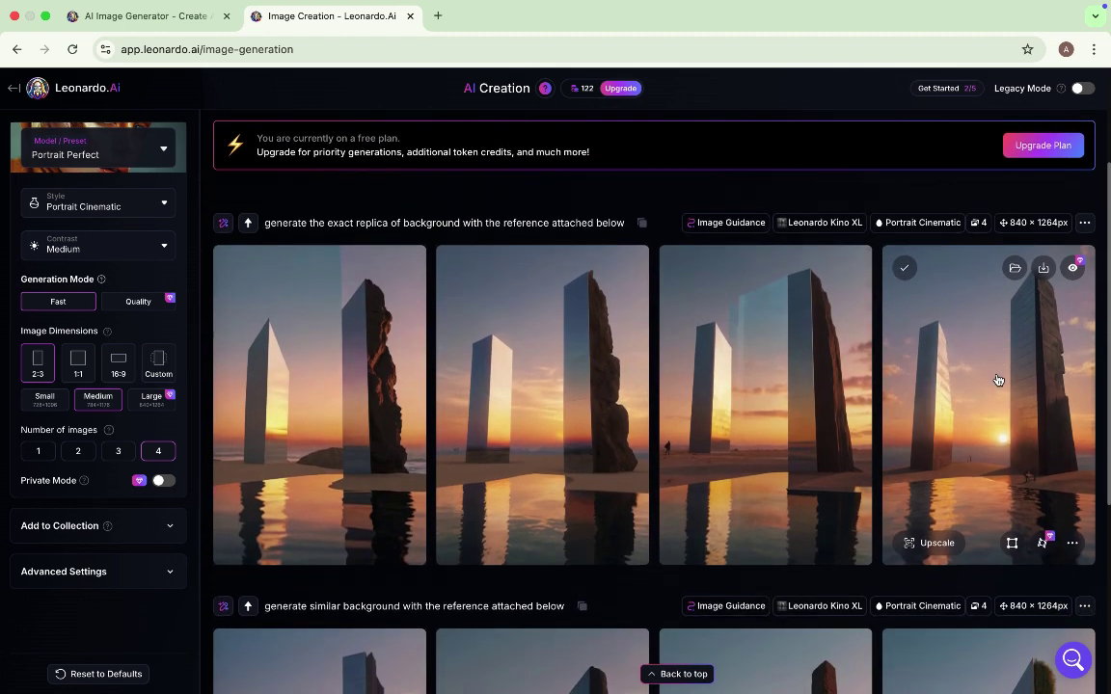
{"action": "left_click", "coordinate": [315, 433]}
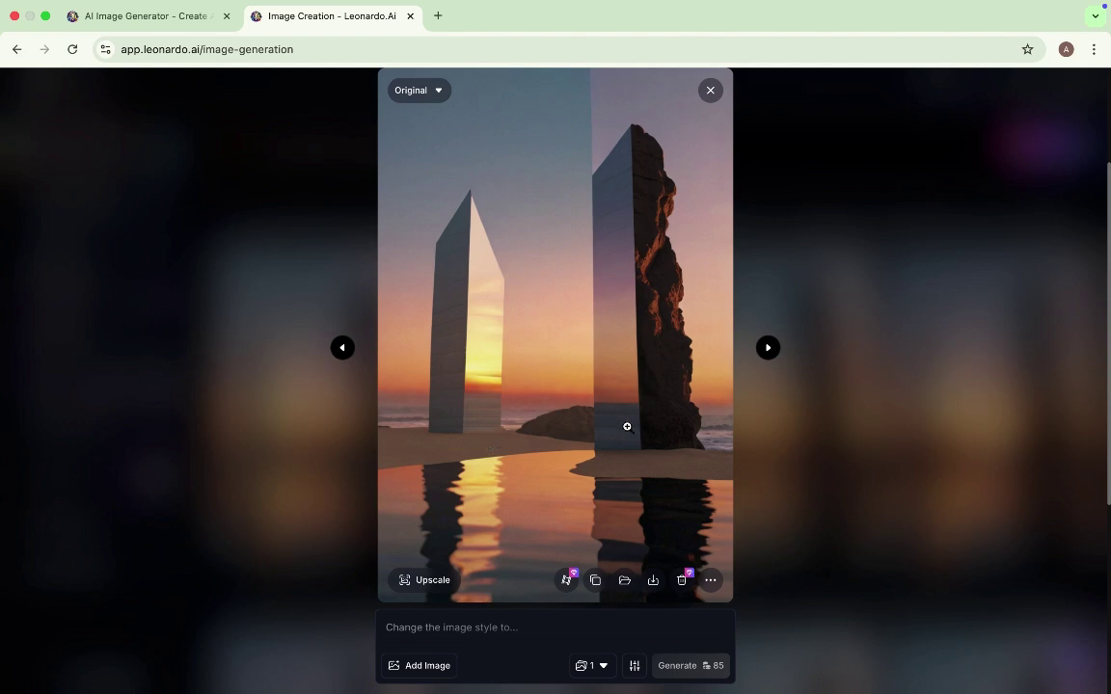
{"action": "left_click", "coordinate": [767, 348]}
{"action": "left_click", "coordinate": [768, 349]}
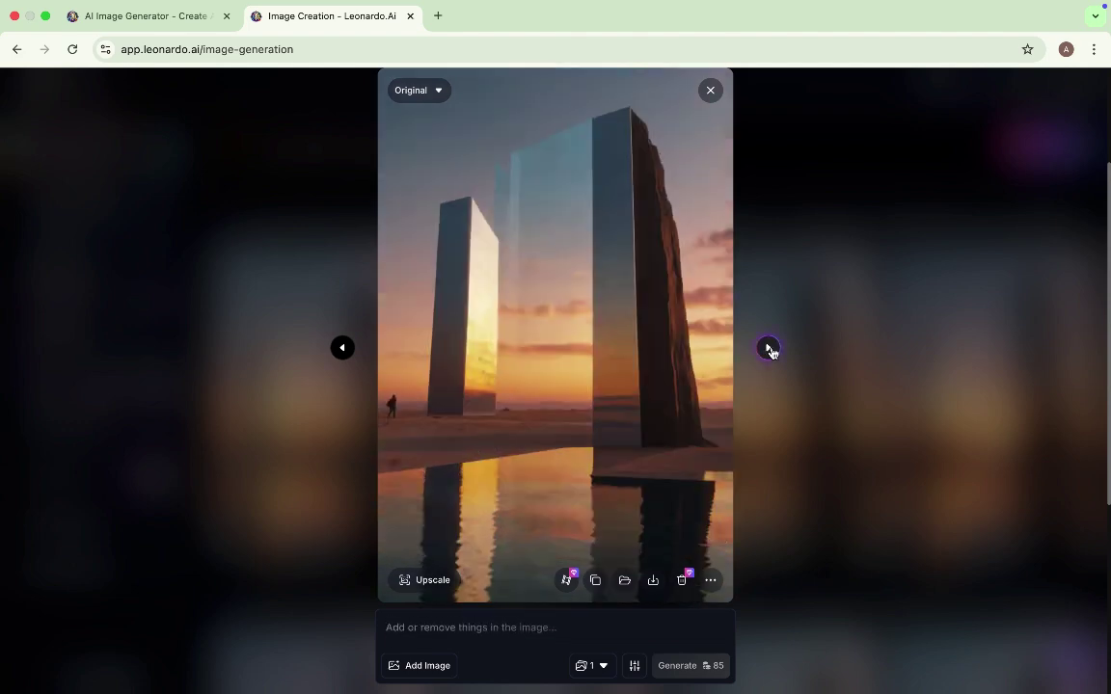
{"action": "left_click", "coordinate": [768, 349]}
{"action": "left_click", "coordinate": [709, 95]}
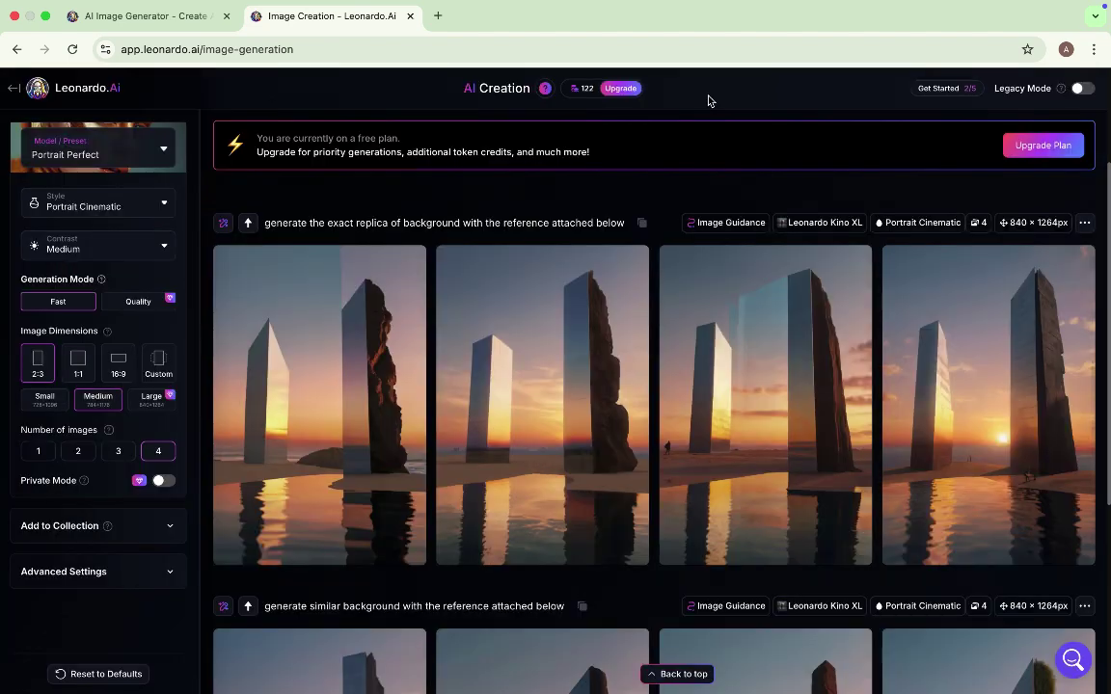